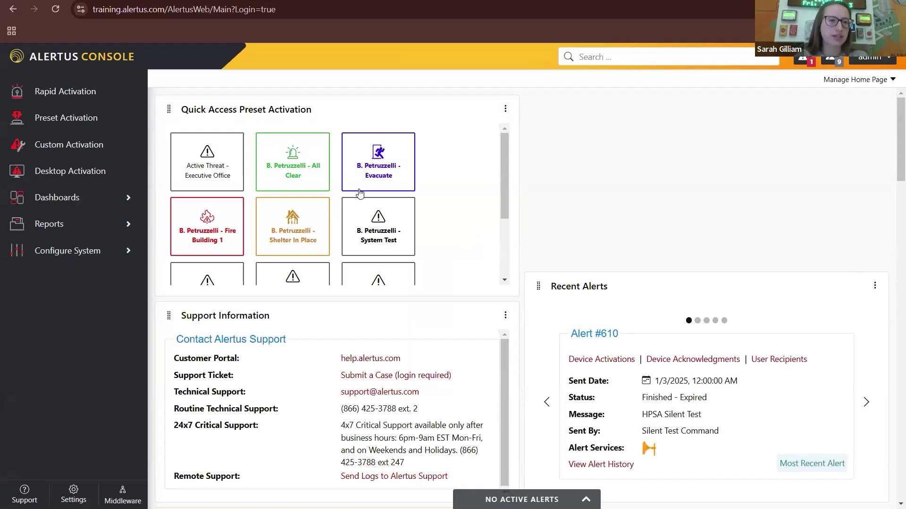
# Start a custom activation and fill its message with the saved All Clear text.
pyautogui.click(74, 146)
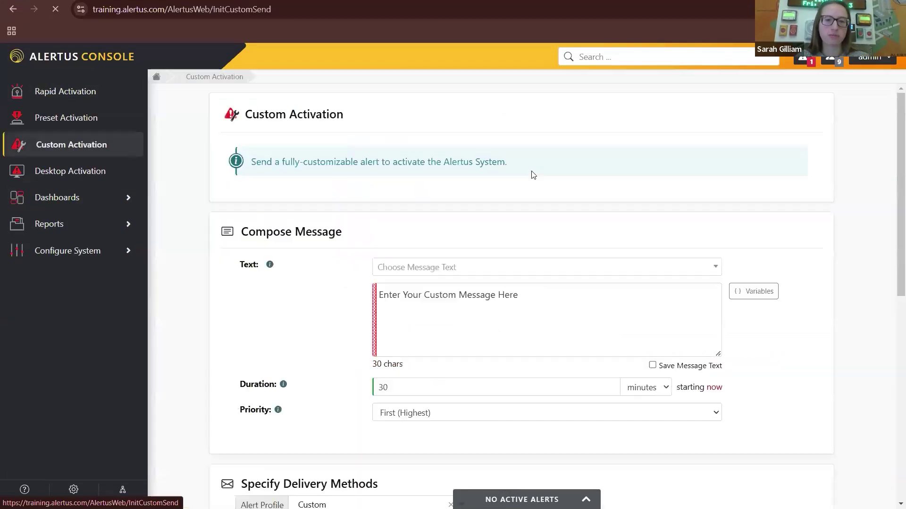
pyautogui.scroll(-1, 484, 209)
pyautogui.scroll(-1, 471, 207)
pyautogui.click(443, 206)
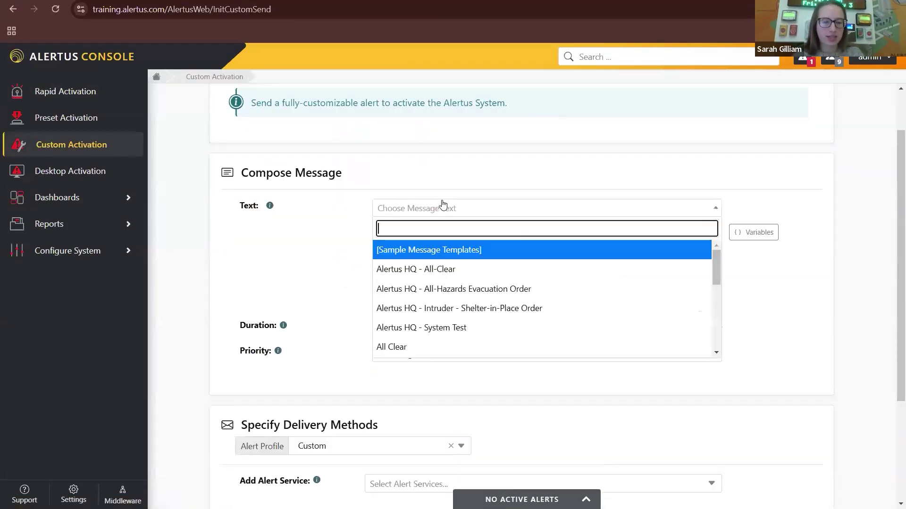
pyautogui.write('All C')
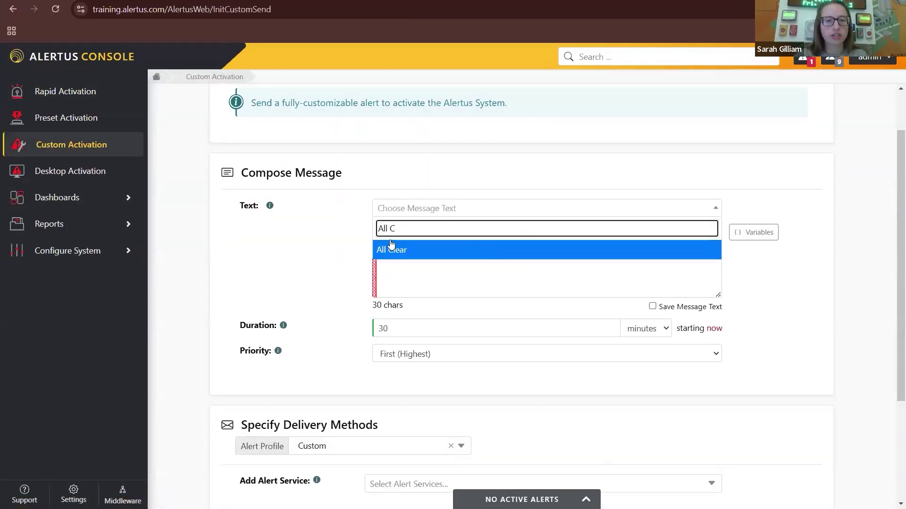
pyautogui.click(399, 248)
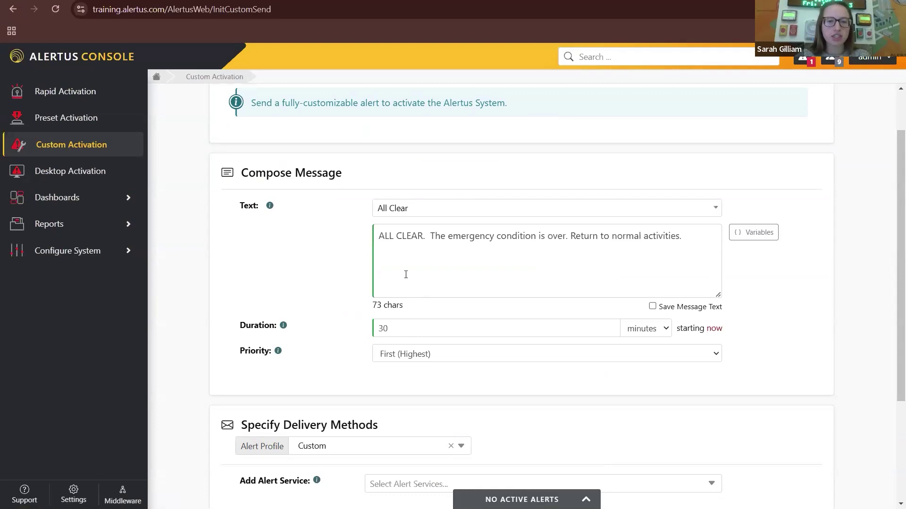
# Add the Desktop - Default alert service as the custom alert's delivery method.
pyautogui.scroll(-3, 406, 278)
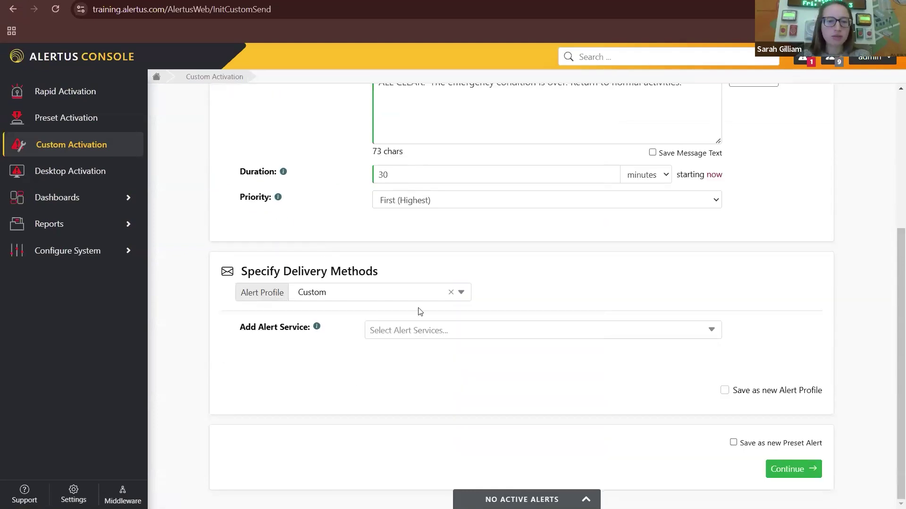
pyautogui.click(434, 335)
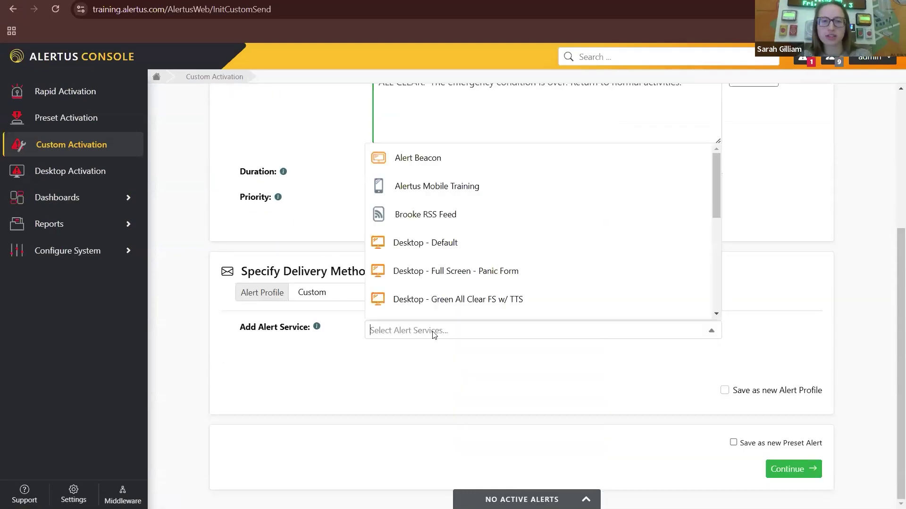
pyautogui.click(459, 250)
pyautogui.click(431, 397)
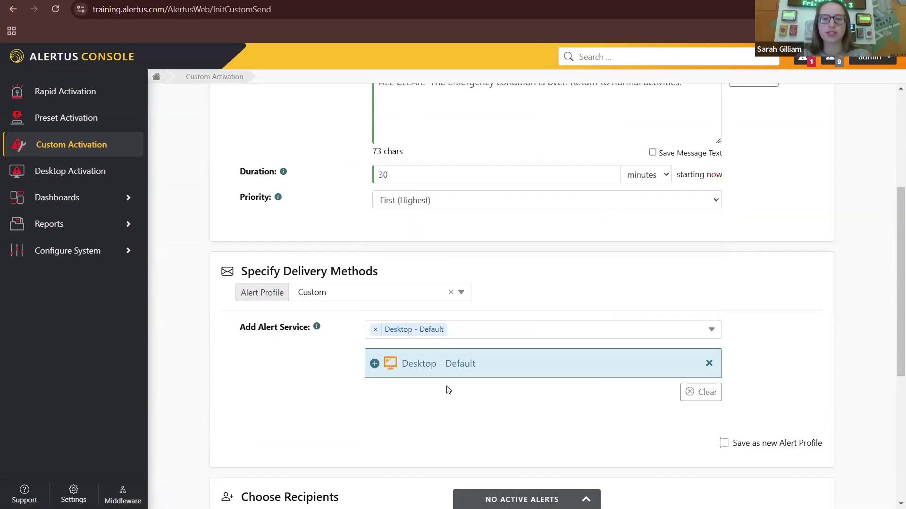
# Choose the second-listed Building 1 and second-listed Building 2 training groups as the alert's recipients.
pyautogui.scroll(-6, 459, 395)
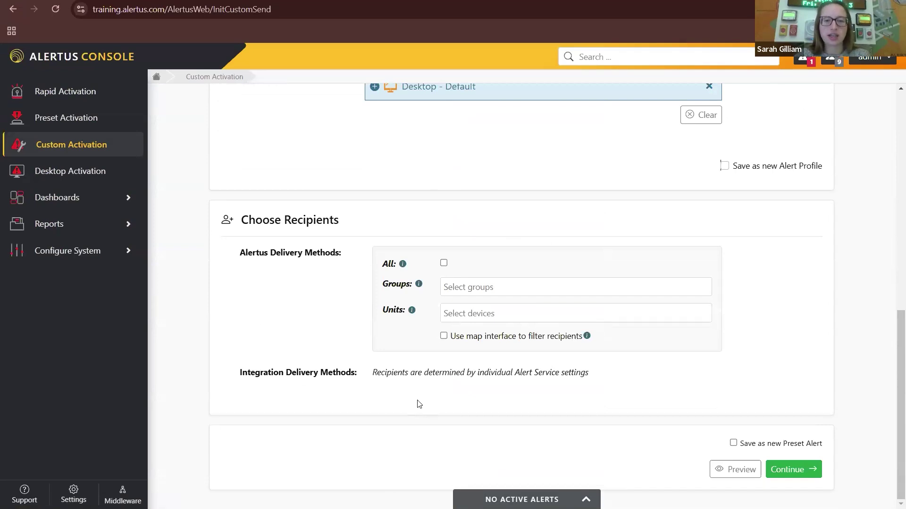
pyautogui.scroll(1, 478, 376)
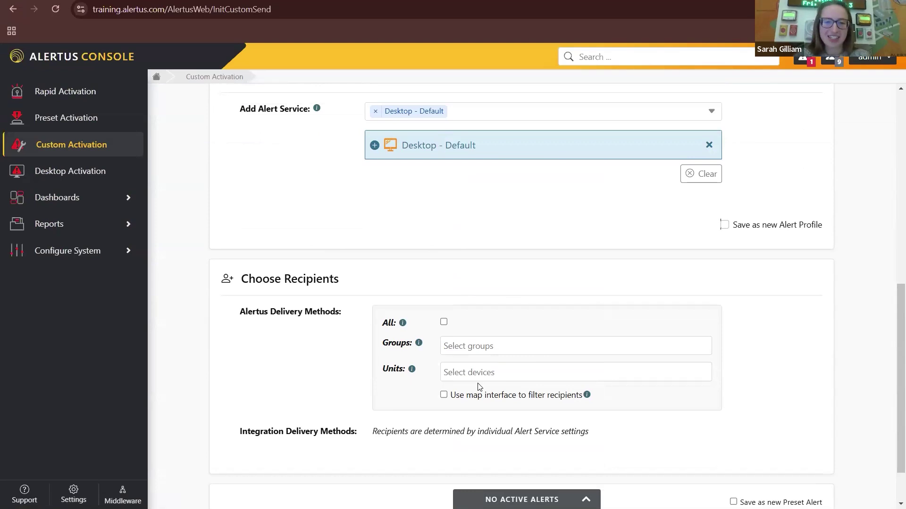
pyautogui.click(504, 348)
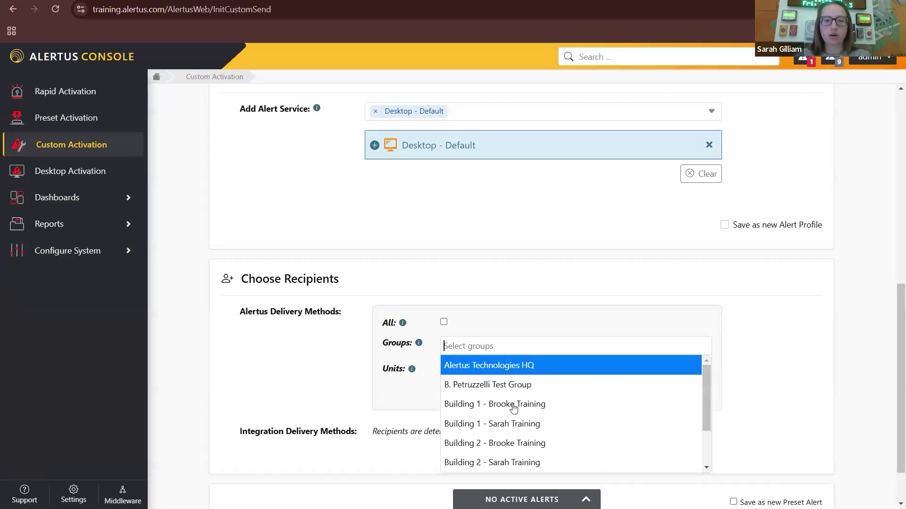
pyautogui.click(502, 424)
pyautogui.click(571, 286)
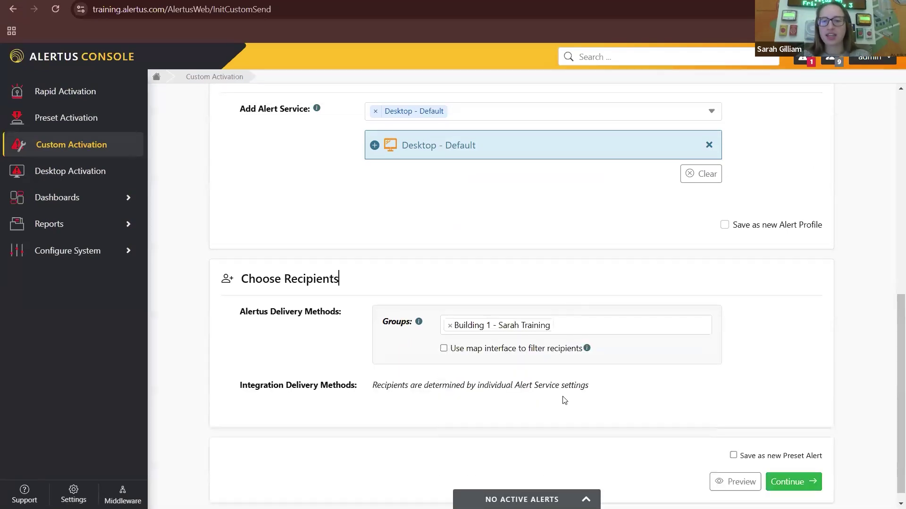
pyautogui.click(587, 322)
pyautogui.scroll(-1, 588, 375)
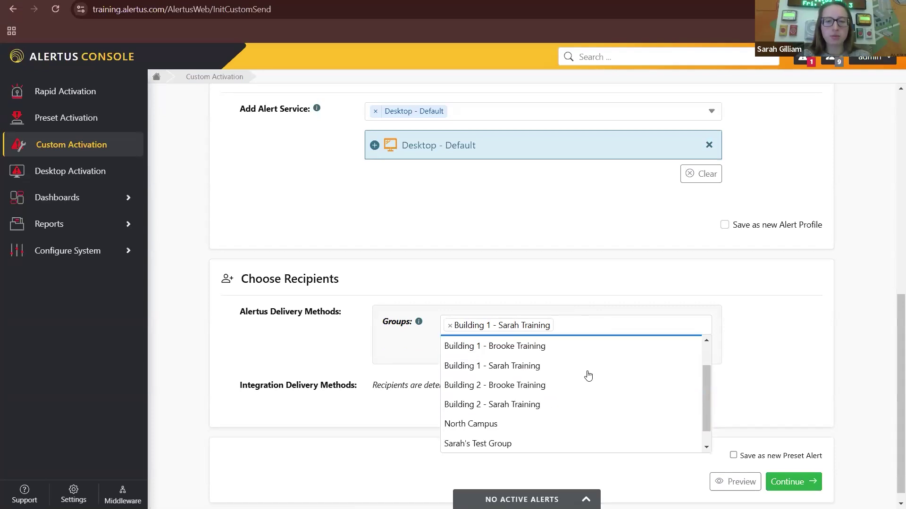
pyautogui.scroll(-1, 588, 375)
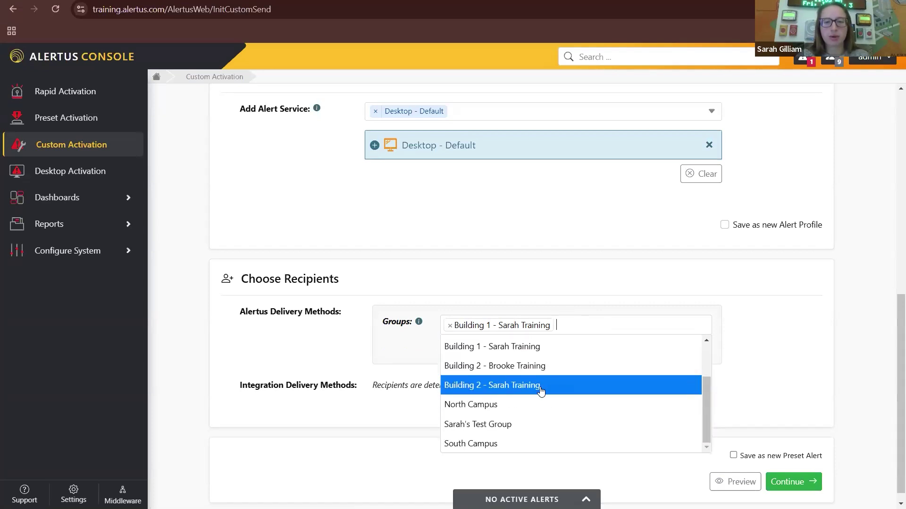
pyautogui.click(541, 391)
pyautogui.click(772, 344)
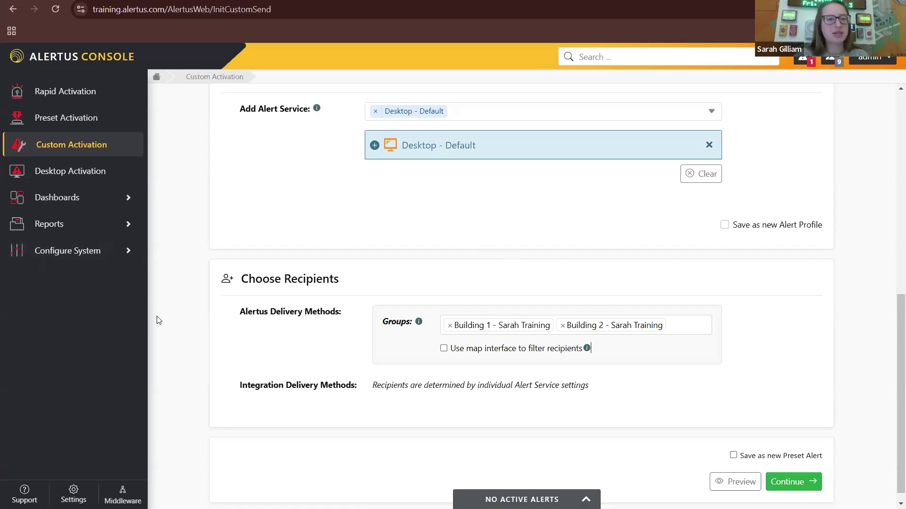
# Open the Group Memberships report and examine the devices, contacts and mobile users of the second-listed Building 1 training group.
pyautogui.click(78, 230)
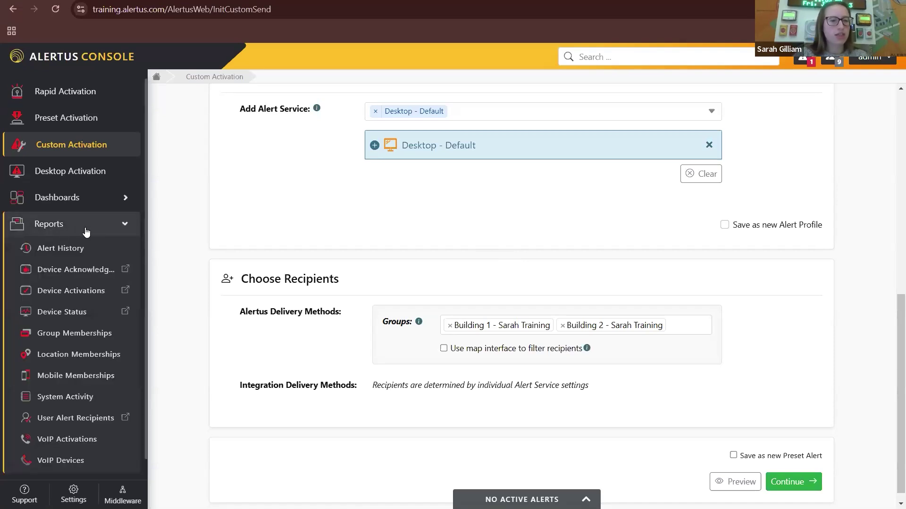
pyautogui.scroll(-1, 92, 283)
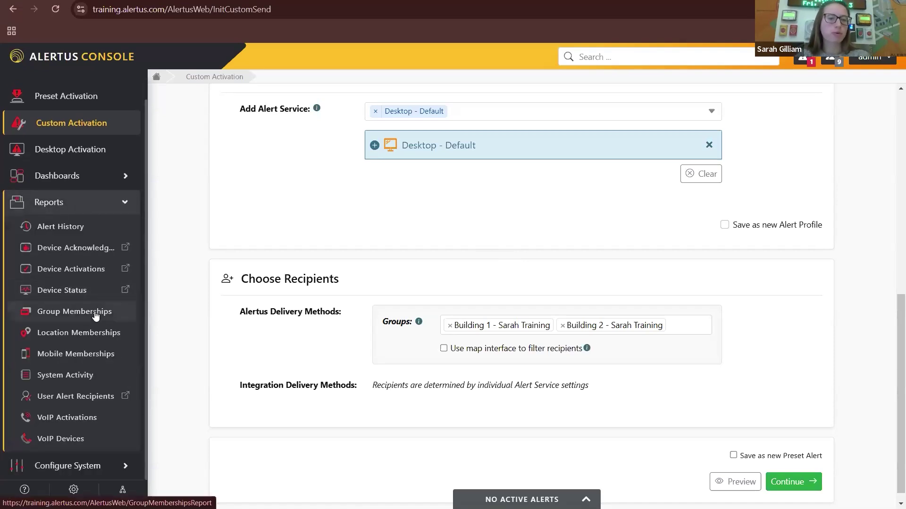
pyautogui.click(95, 315)
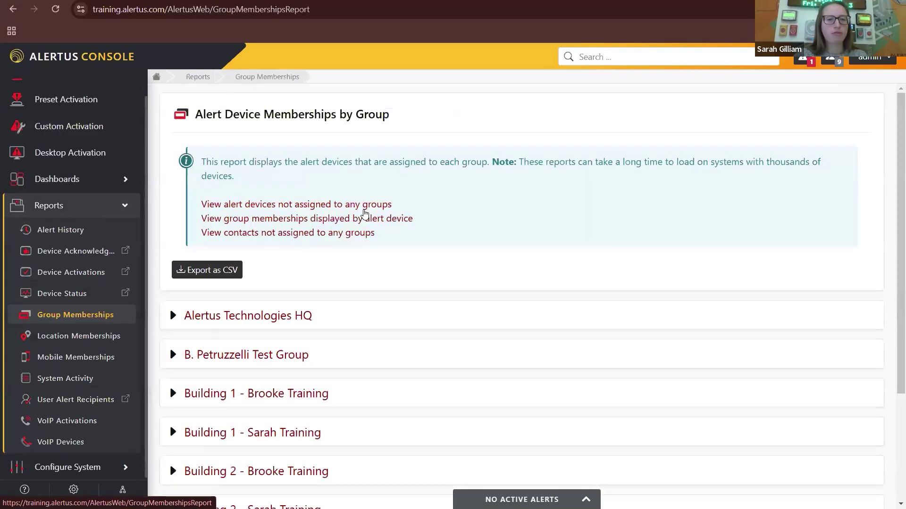
pyautogui.scroll(-1, 503, 259)
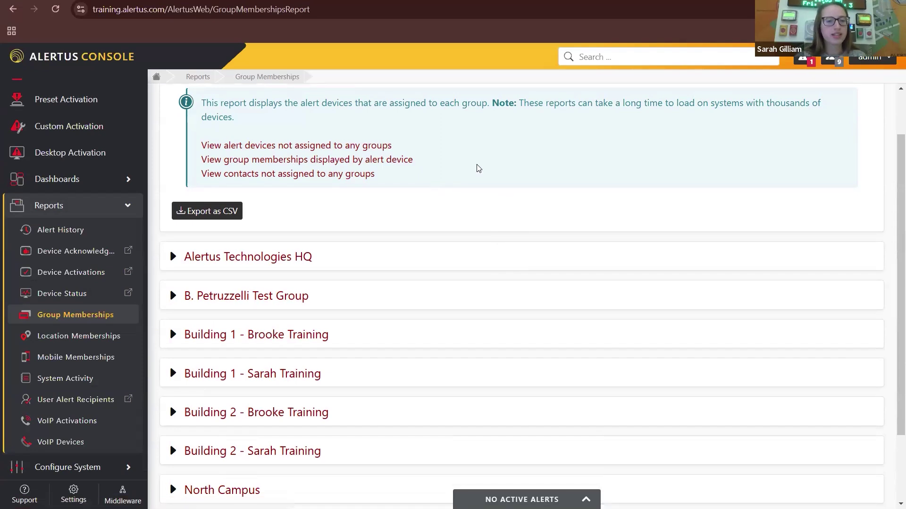
pyautogui.scroll(-1, 503, 249)
pyautogui.scroll(-1, 503, 249)
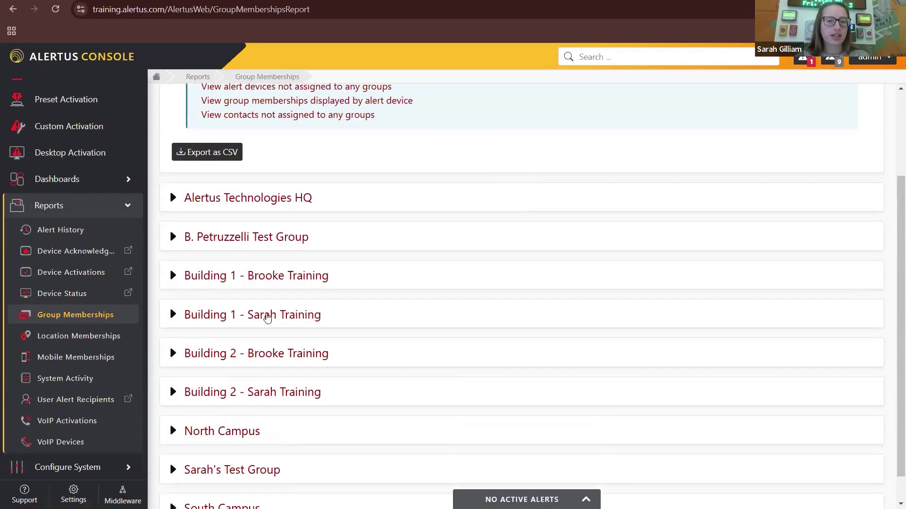
pyautogui.click(267, 319)
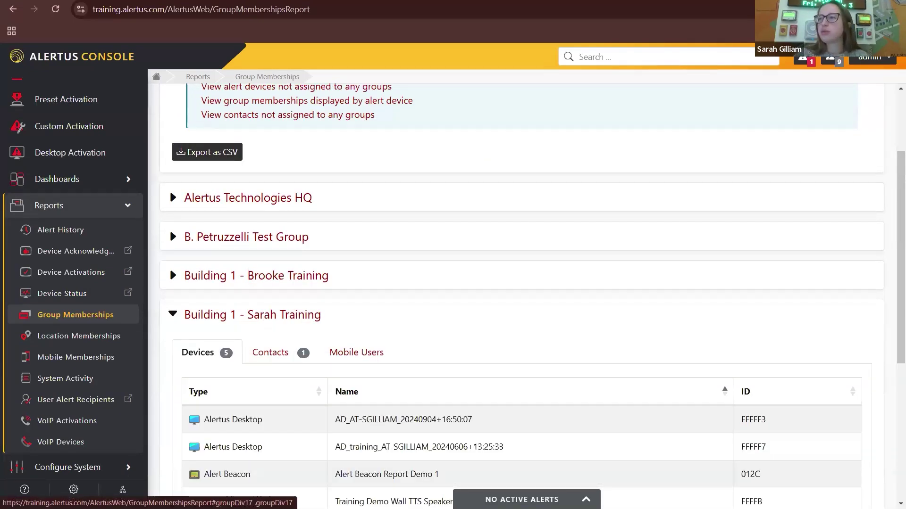
pyautogui.scroll(-4, 406, 297)
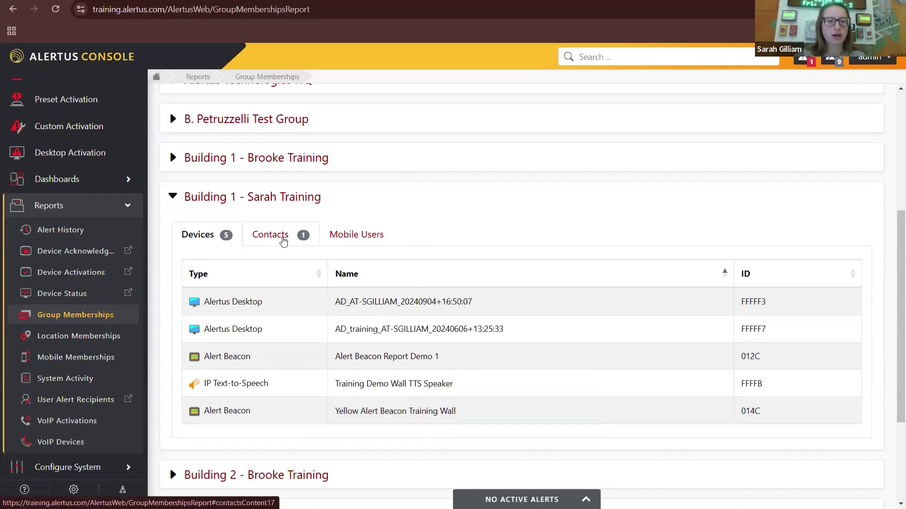
pyautogui.click(285, 245)
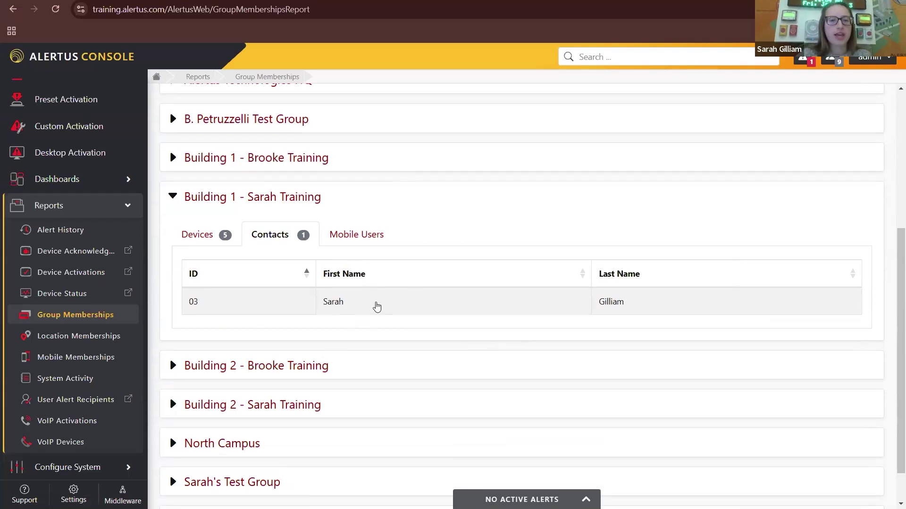
pyautogui.click(367, 236)
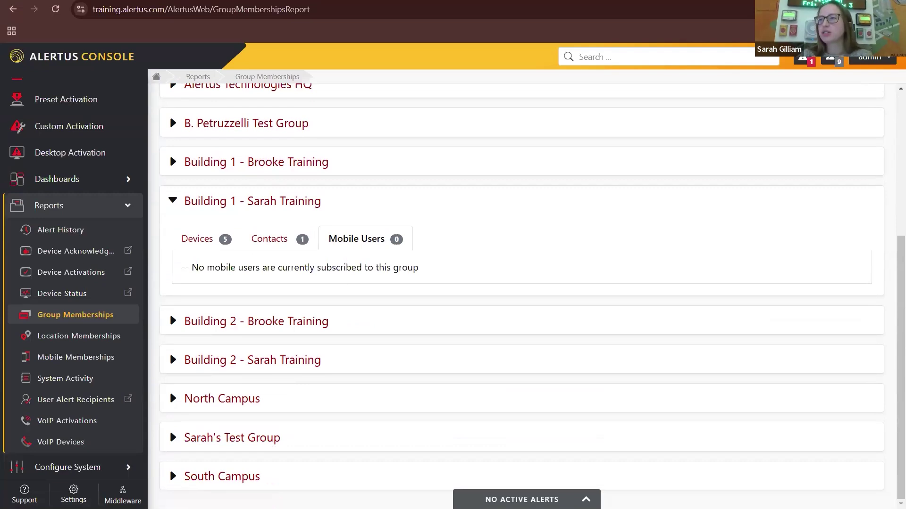
# View the report of alert devices not assigned to any groups and expand its unassigned devices list.
pyautogui.scroll(5, 362, 273)
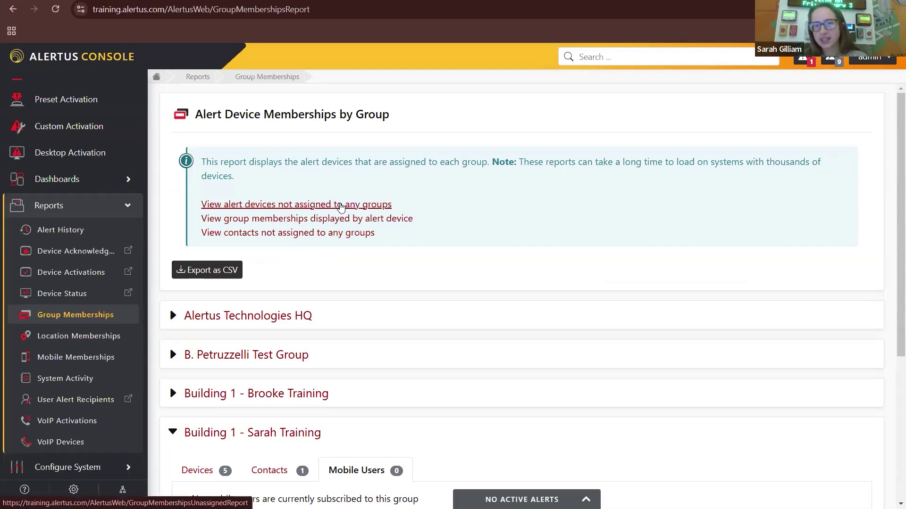
pyautogui.click(341, 206)
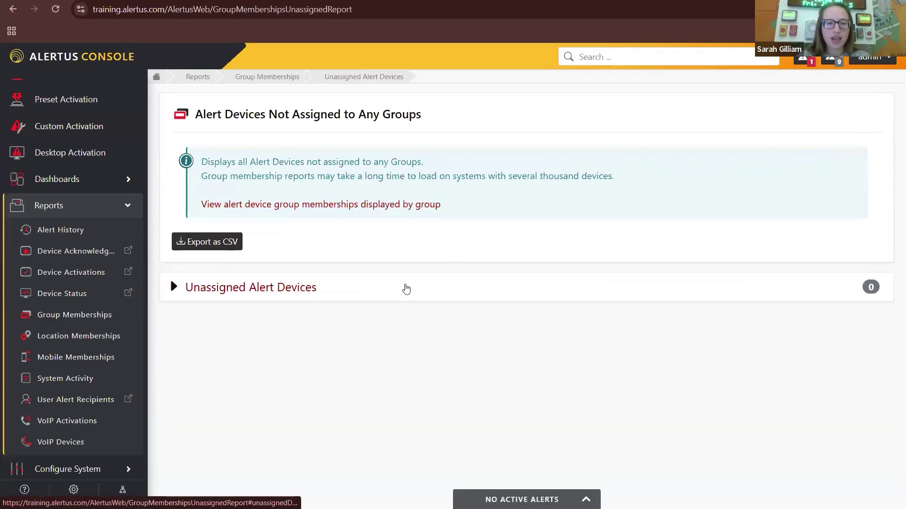
pyautogui.click(398, 284)
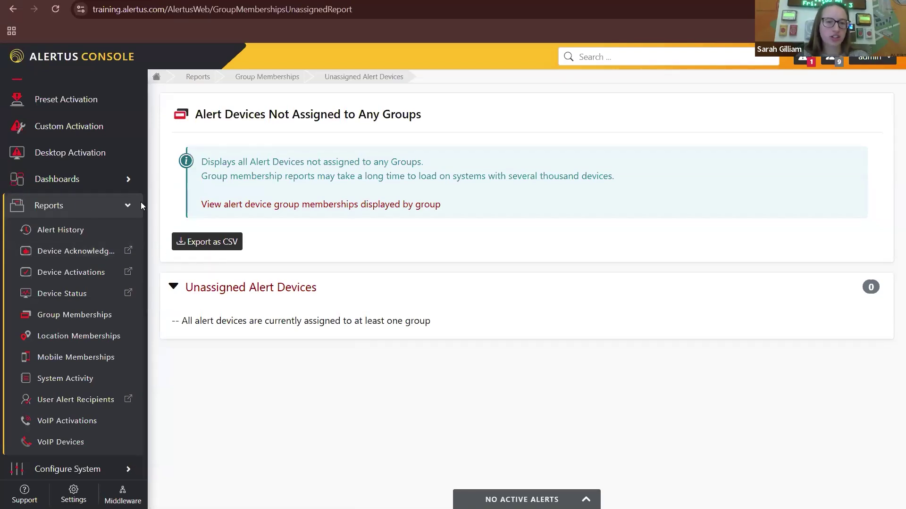
pyautogui.click(124, 207)
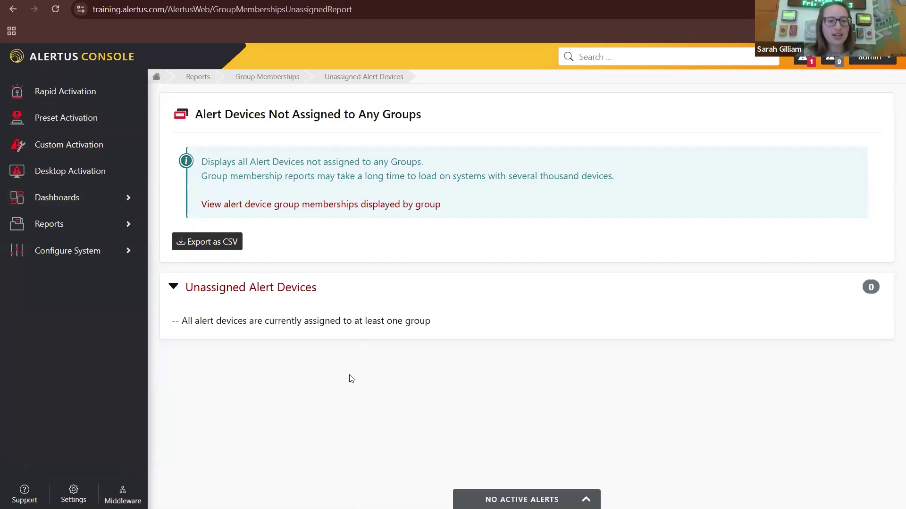
# Open the Configure Groups page and review the table of defined groups with their descriptions and mappings.
pyautogui.click(94, 259)
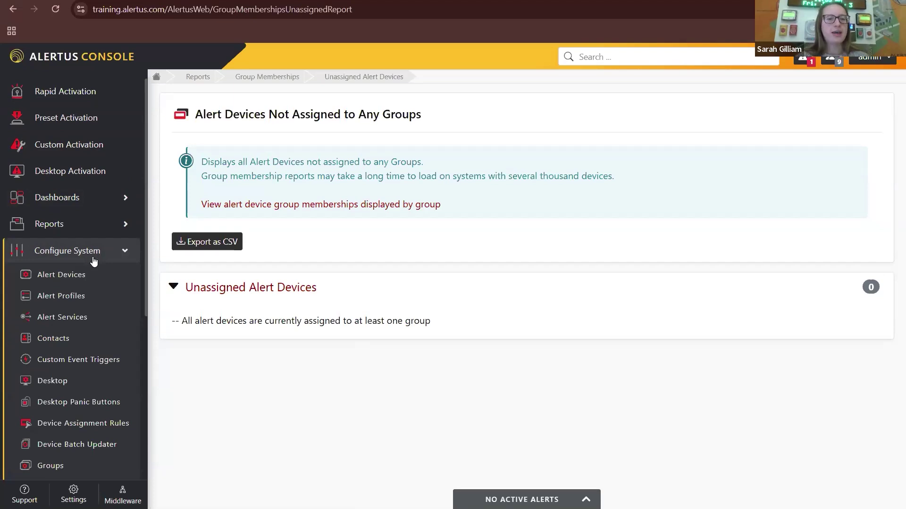
pyautogui.scroll(-1, 97, 279)
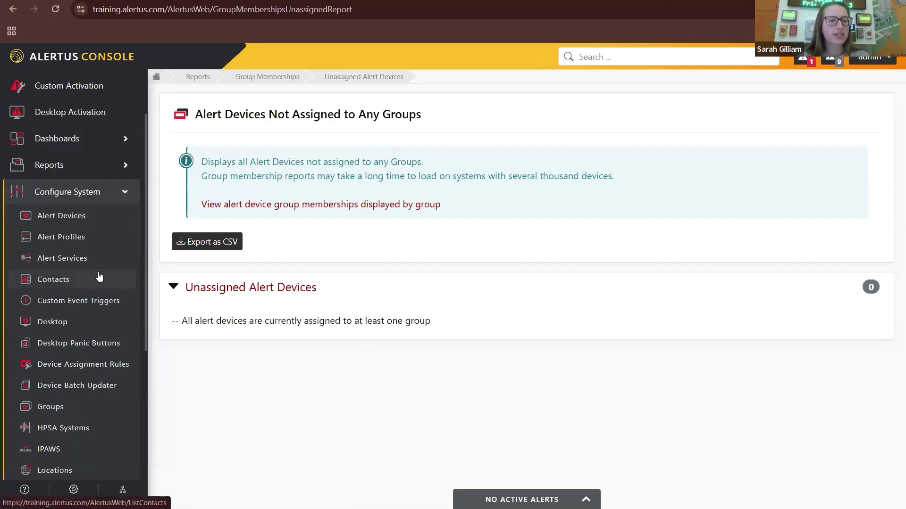
pyautogui.click(54, 411)
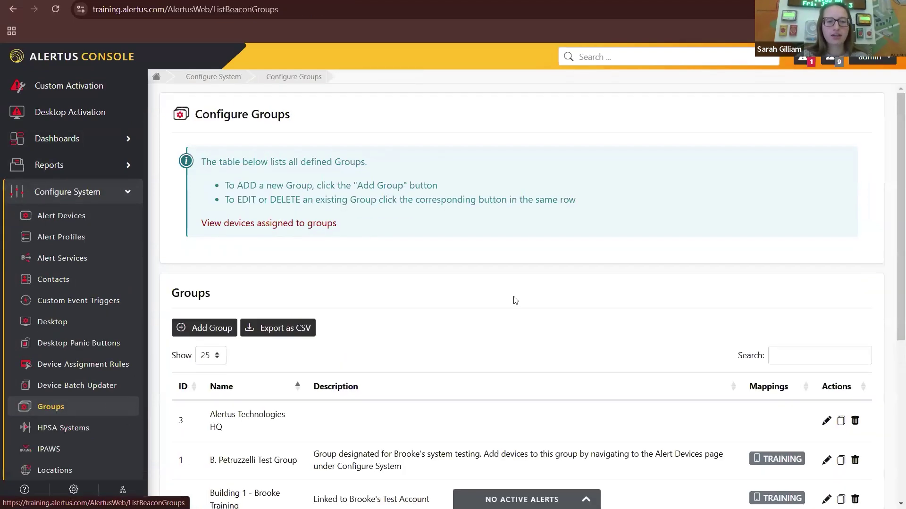
pyautogui.scroll(-4, 515, 301)
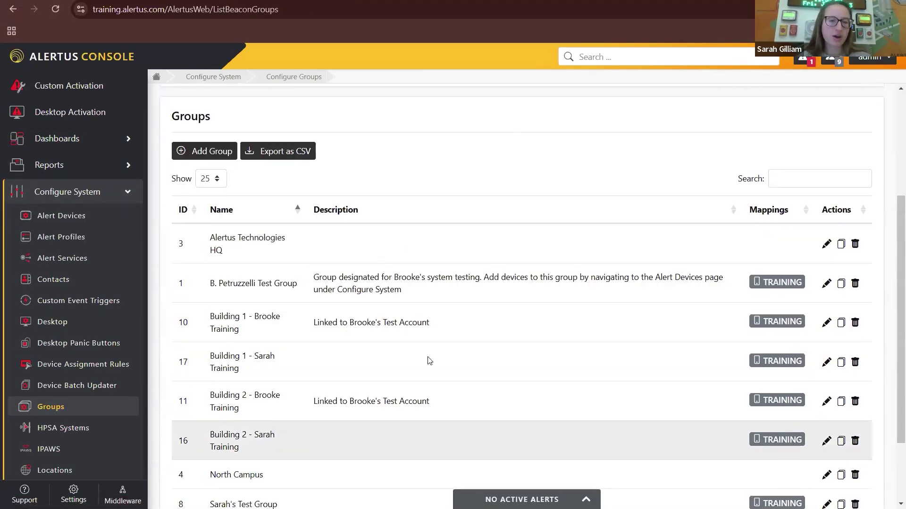
pyautogui.scroll(-1, 426, 432)
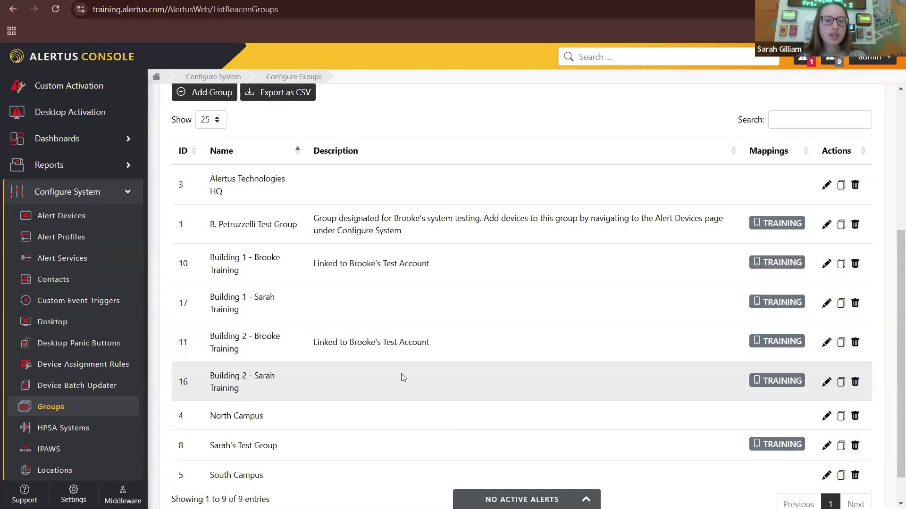
pyautogui.scroll(3, 366, 351)
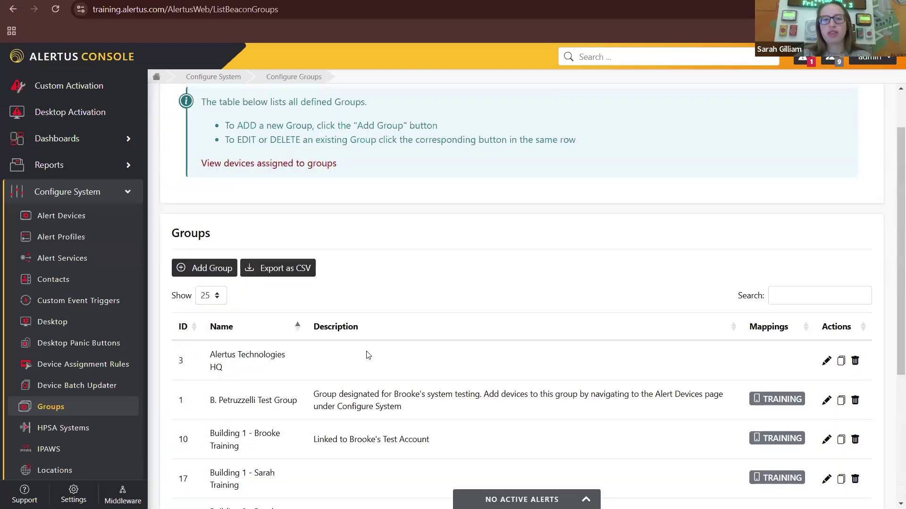
# Start a new group named with the group owner's initial and surname followed by "- Building 3", leaving the description blank.
pyautogui.click(210, 272)
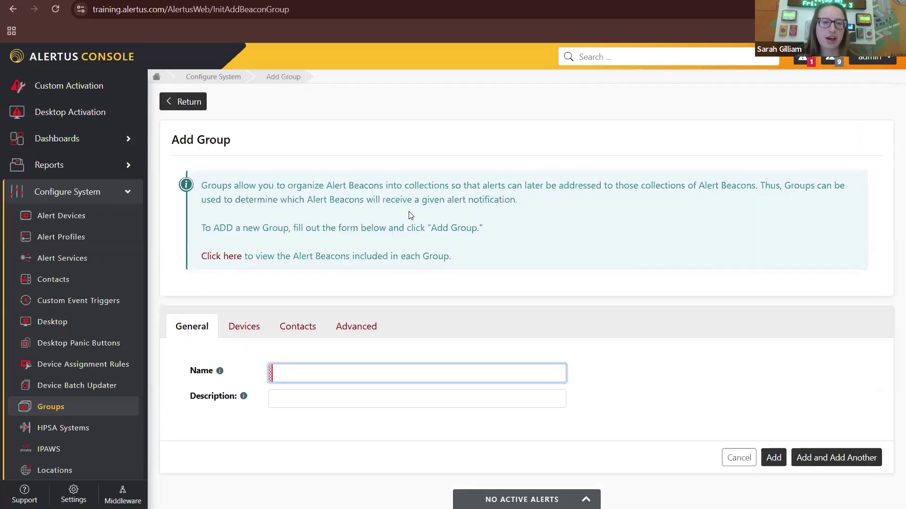
pyautogui.click(428, 368)
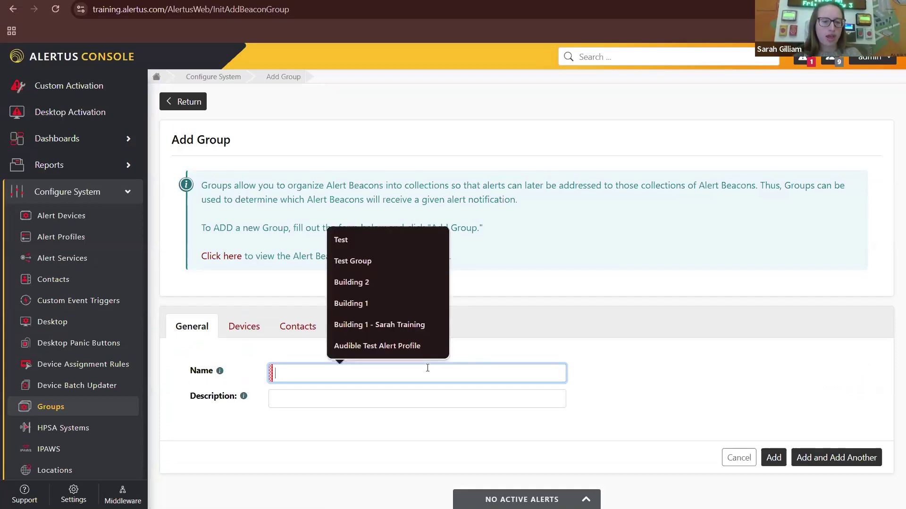
pyautogui.write('S. Gillia')
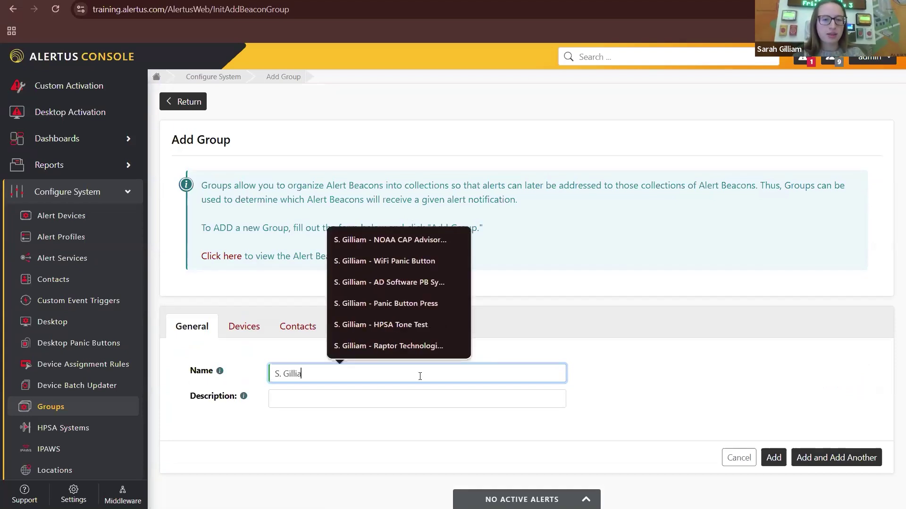
pyautogui.write('m - Bui')
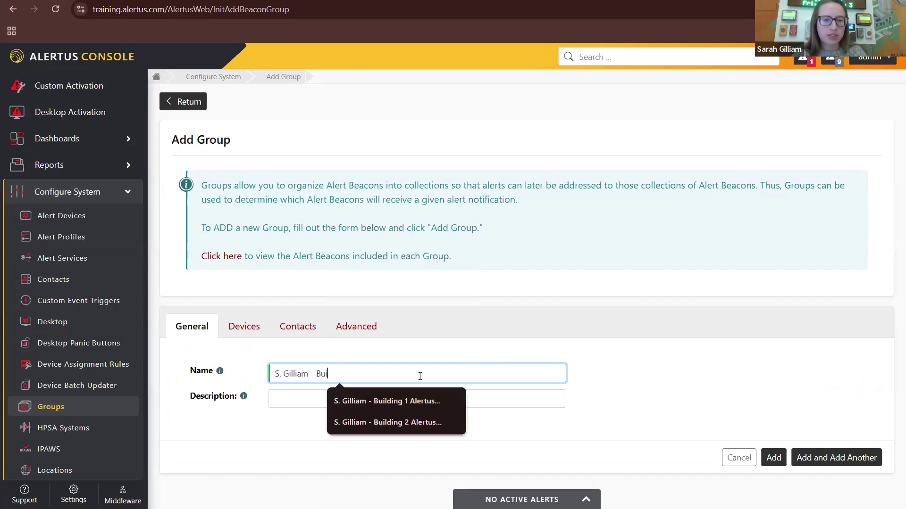
pyautogui.write('lding 3')
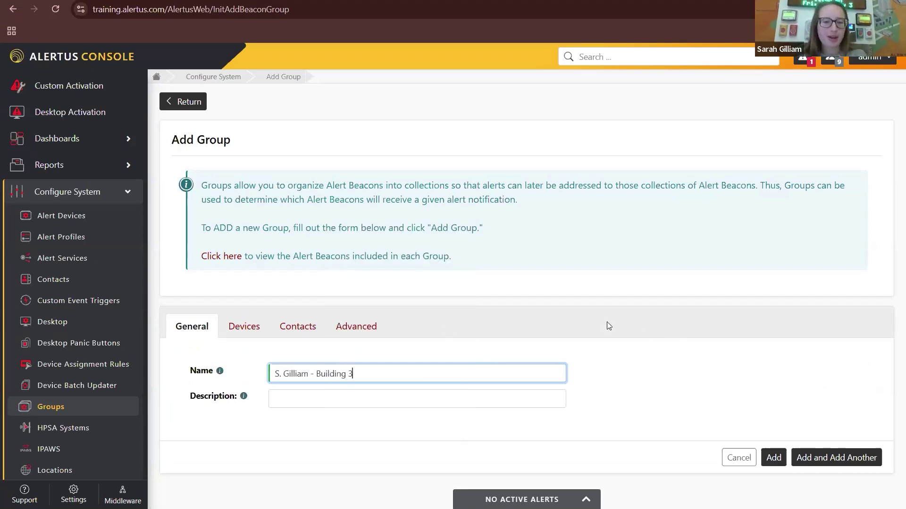
pyautogui.click(383, 397)
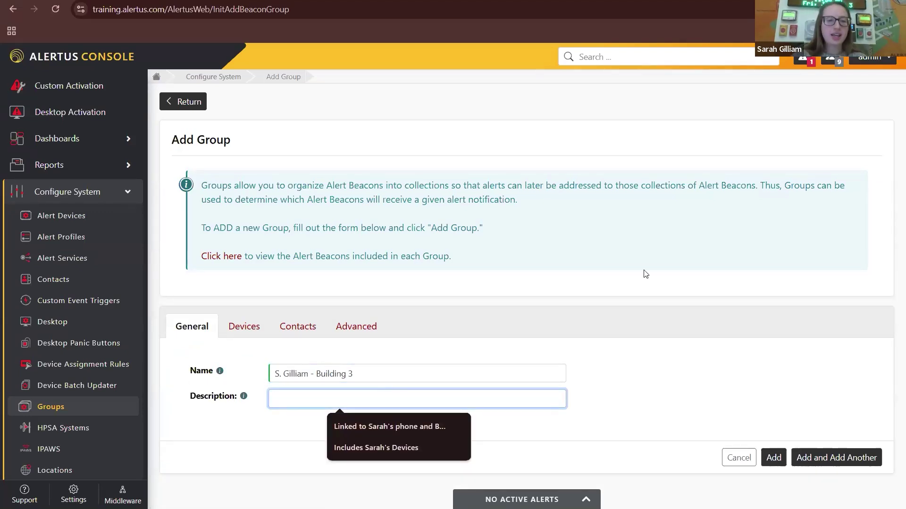
# Filter the available devices by the owner's surname and add desktop devices FFFFF3 and FFFFF7 to the new group.
pyautogui.click(246, 325)
pyautogui.scroll(-2, 440, 295)
pyautogui.scroll(-3, 440, 296)
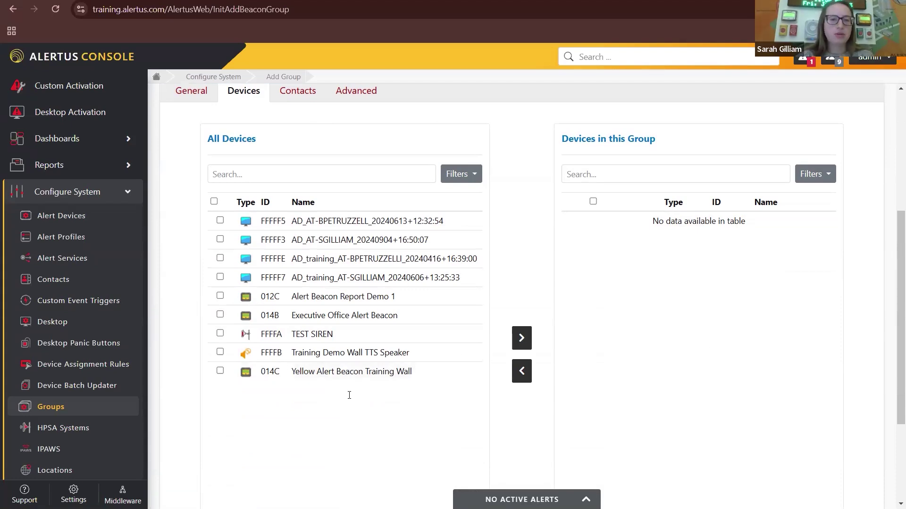
pyautogui.click(281, 175)
pyautogui.write('gilliam')
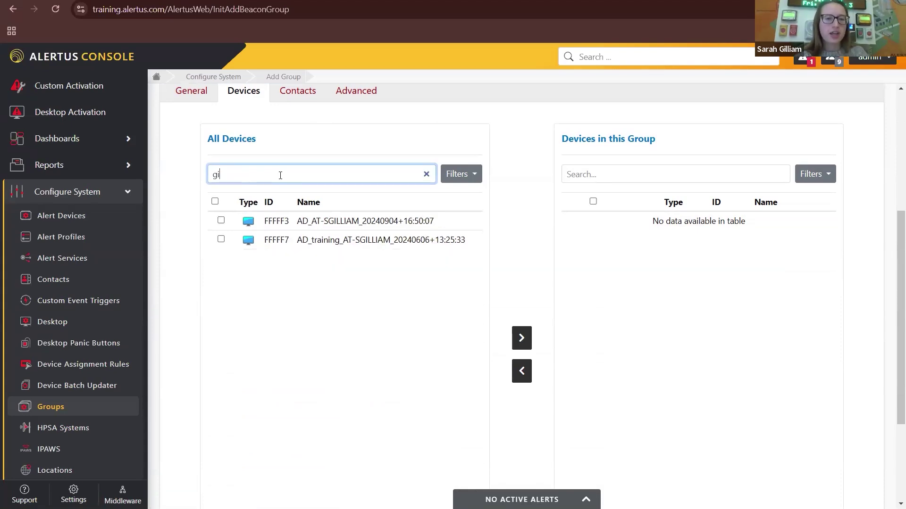
pyautogui.click(222, 221)
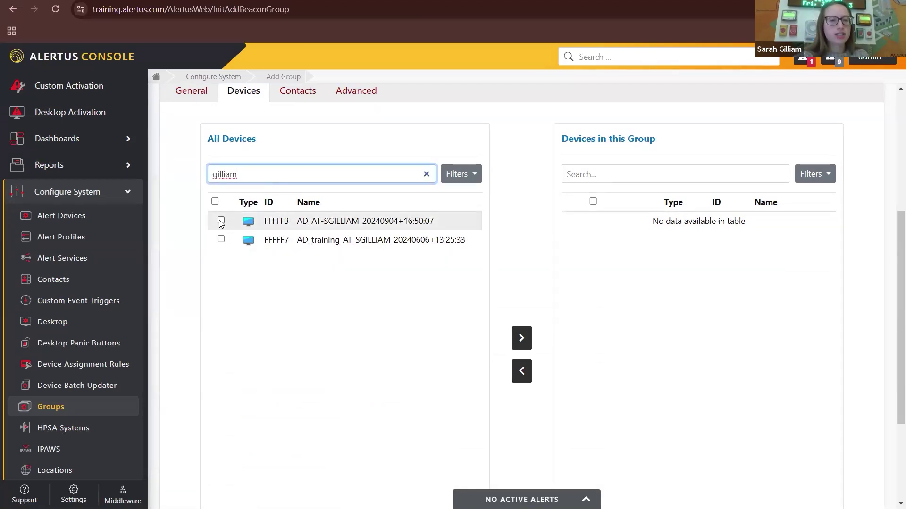
pyautogui.click(221, 240)
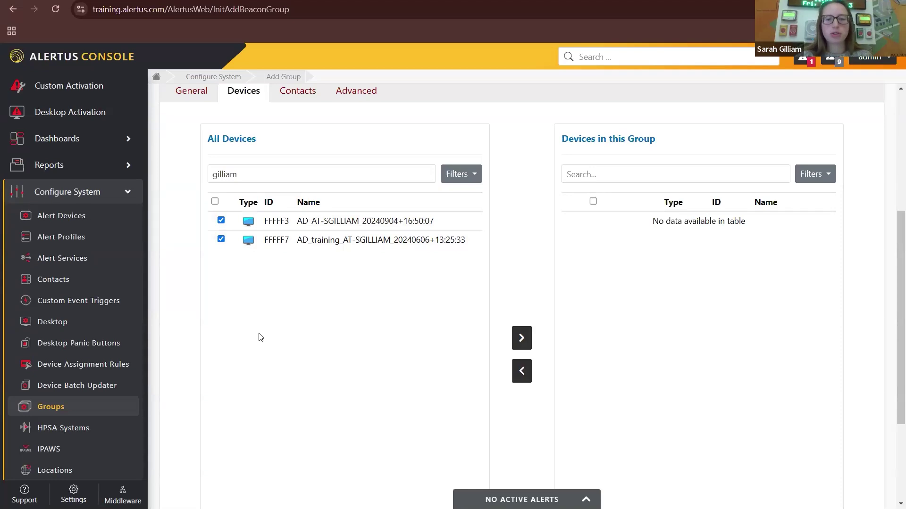
pyautogui.click(522, 338)
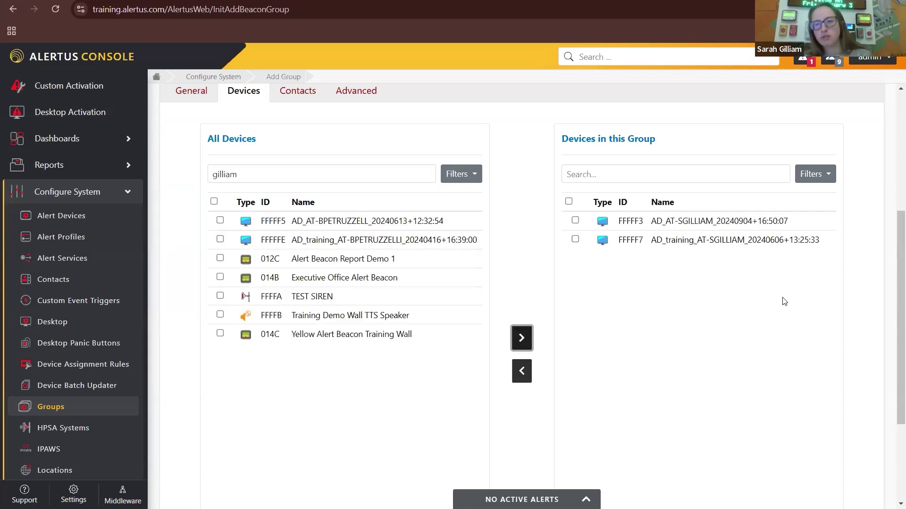
# Remove desktop device FFFFF7 from the new group and add it back.
pyautogui.click(575, 240)
pyautogui.click(521, 373)
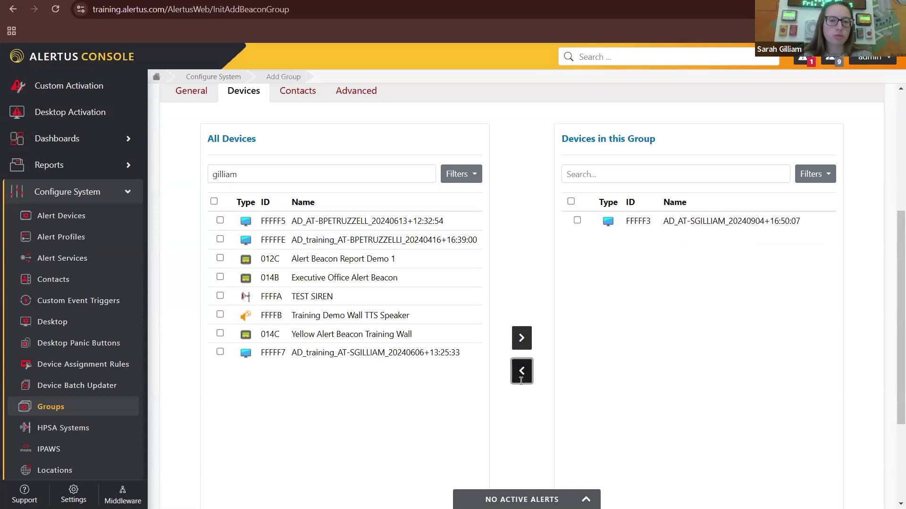
pyautogui.click(220, 352)
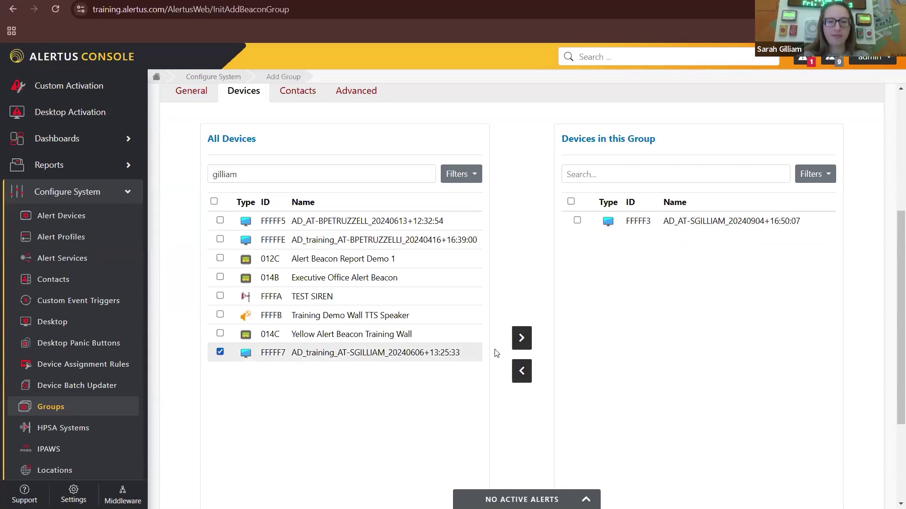
pyautogui.click(520, 346)
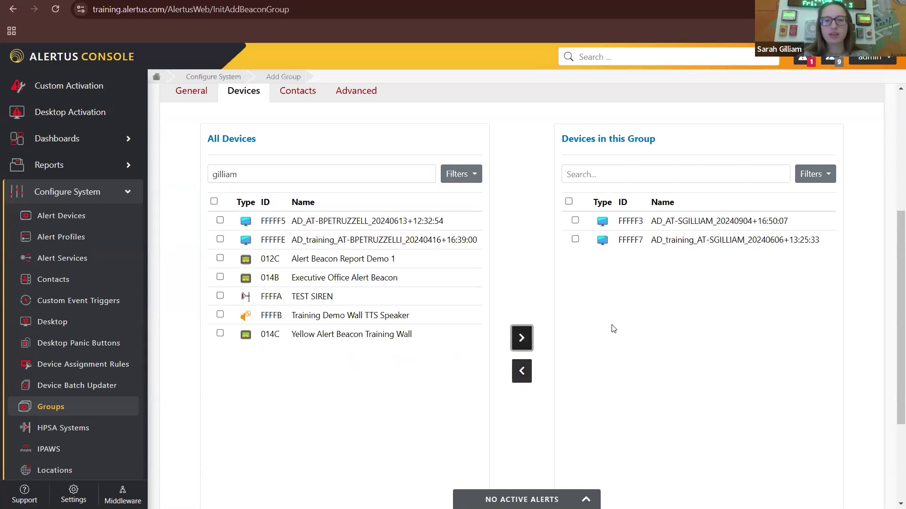
# Add the fourth-listed contact to the new group.
pyautogui.click(302, 97)
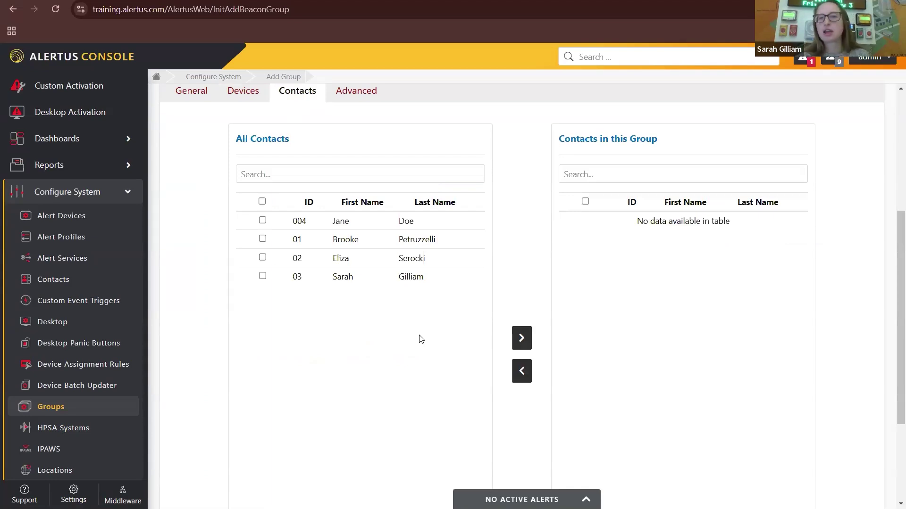
pyautogui.click(263, 276)
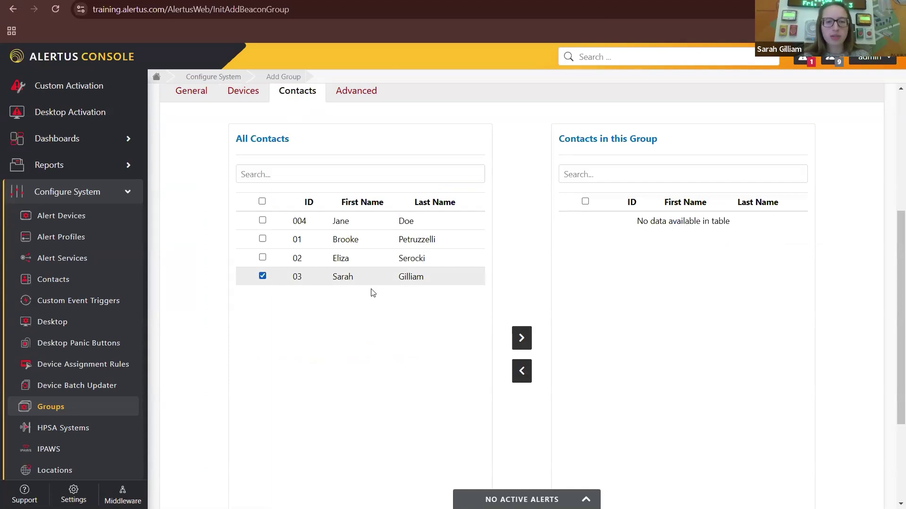
pyautogui.click(523, 343)
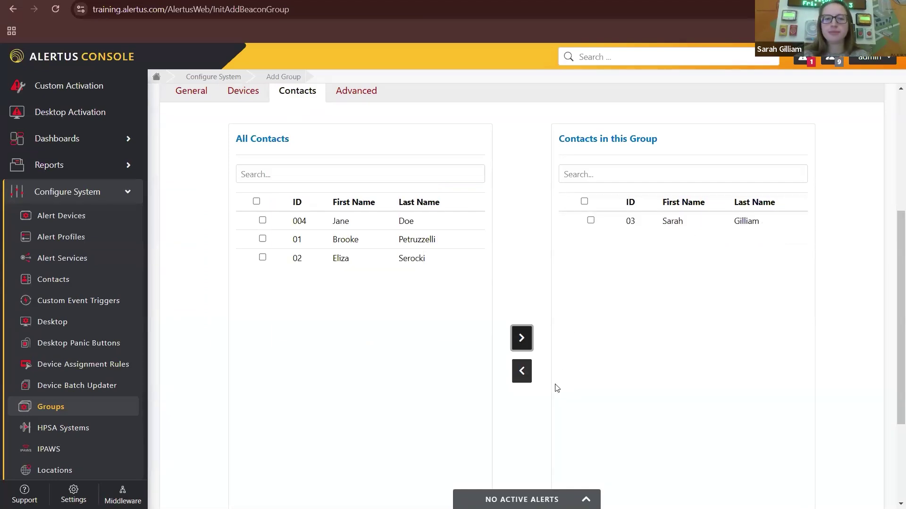
# Examine the group's advanced settings, including the connection choices for Active Directory / LDAP mapping.
pyautogui.click(363, 96)
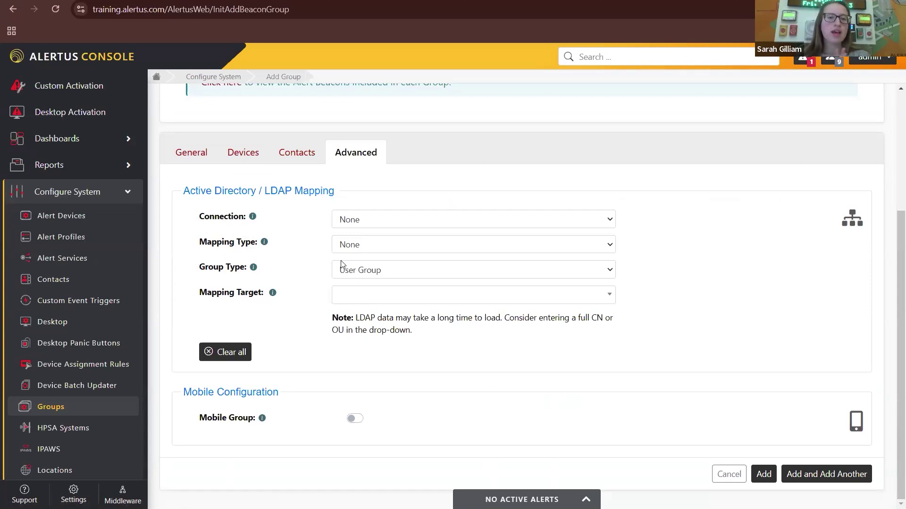
pyautogui.click(374, 222)
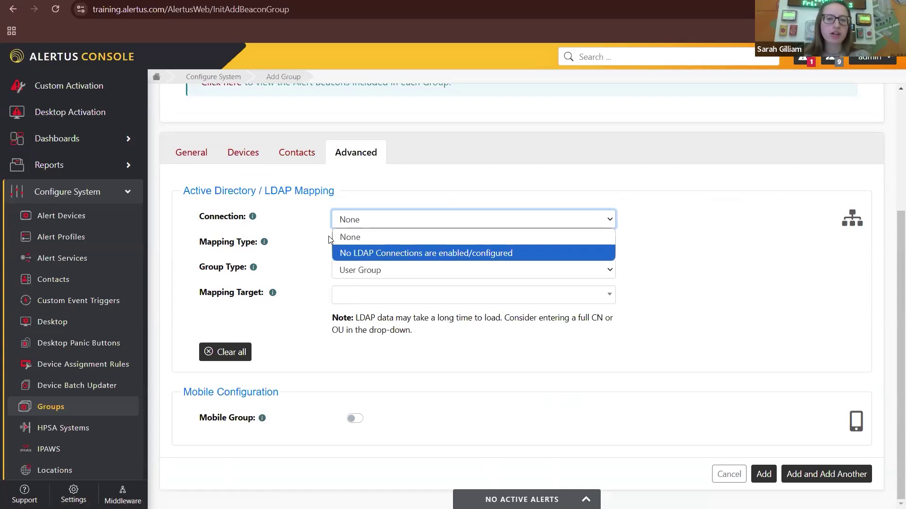
pyautogui.click(285, 250)
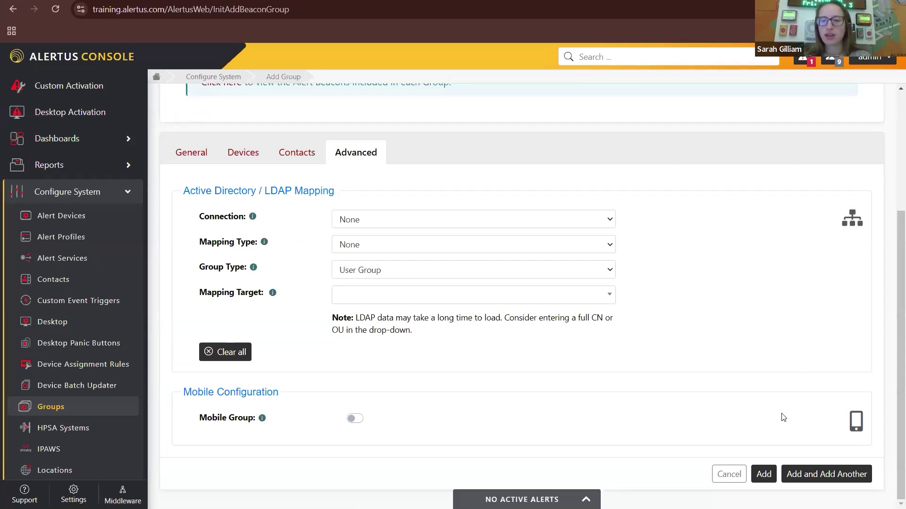
# Save the new Building 3 group and find it in the groups table.
pyautogui.click(764, 474)
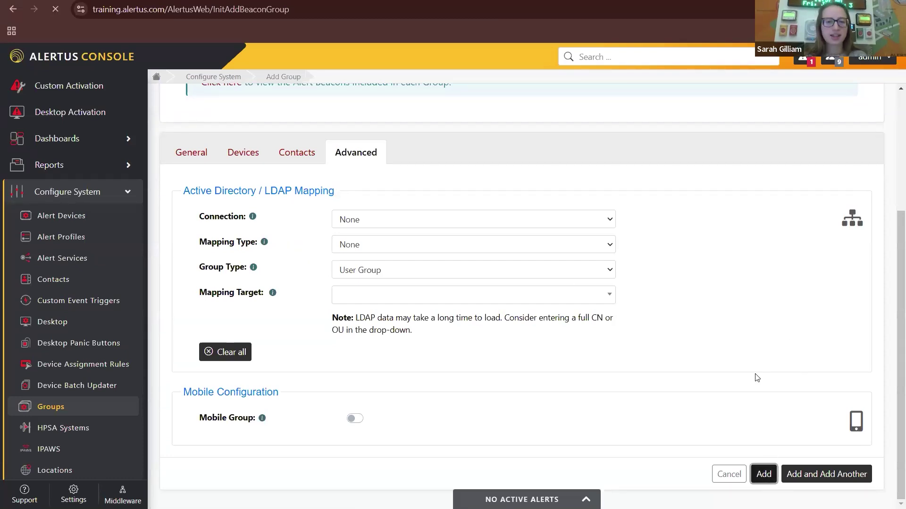
pyautogui.scroll(-5, 491, 316)
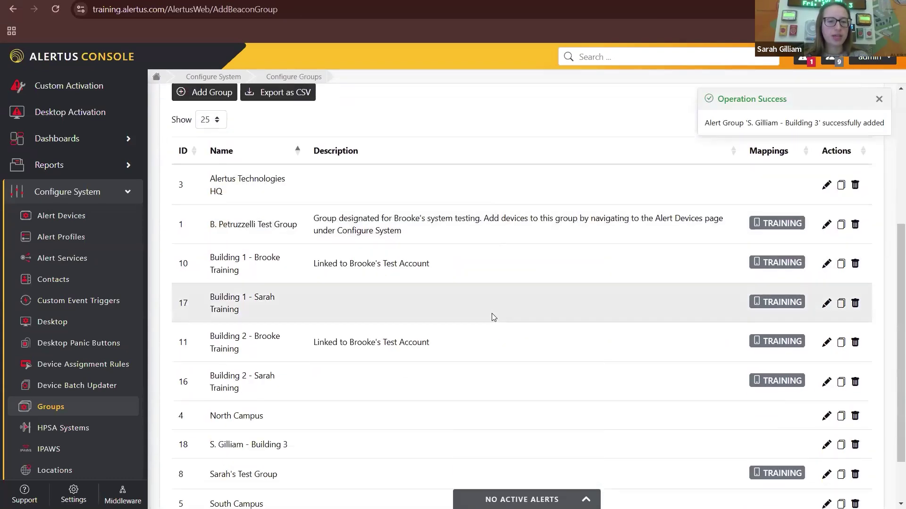
pyautogui.scroll(-2, 496, 316)
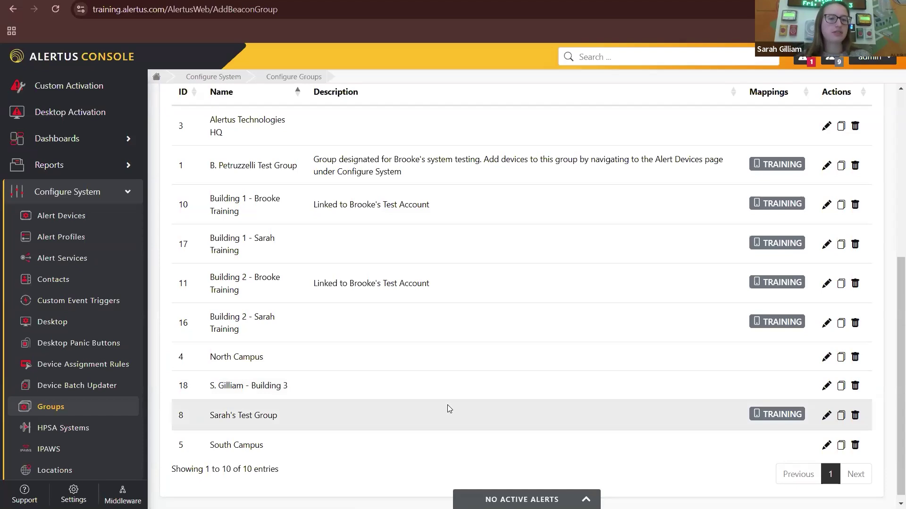
pyautogui.scroll(-1, 442, 408)
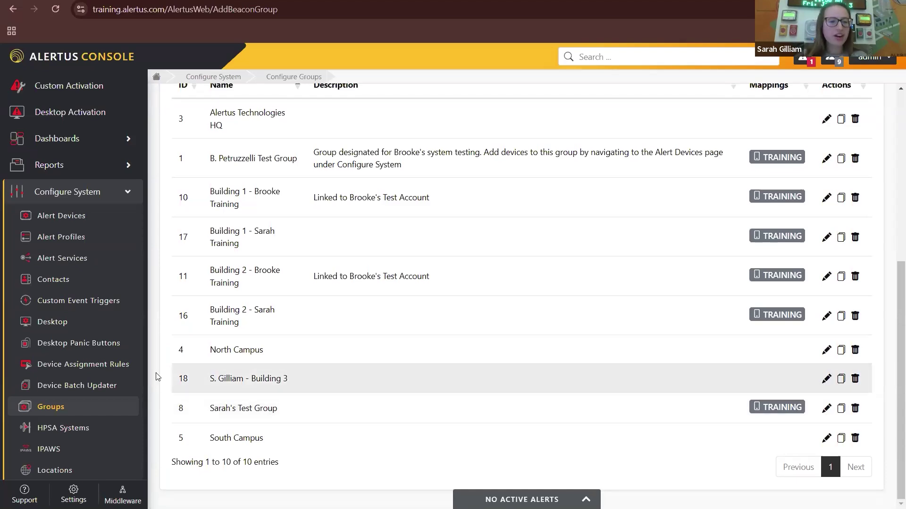
# In the Device Batch Updater, select Executive Office Alert Beacon, Training Demo Wall TTS Speaker and Yellow Alert Beacon Training Wall.
pyautogui.click(88, 389)
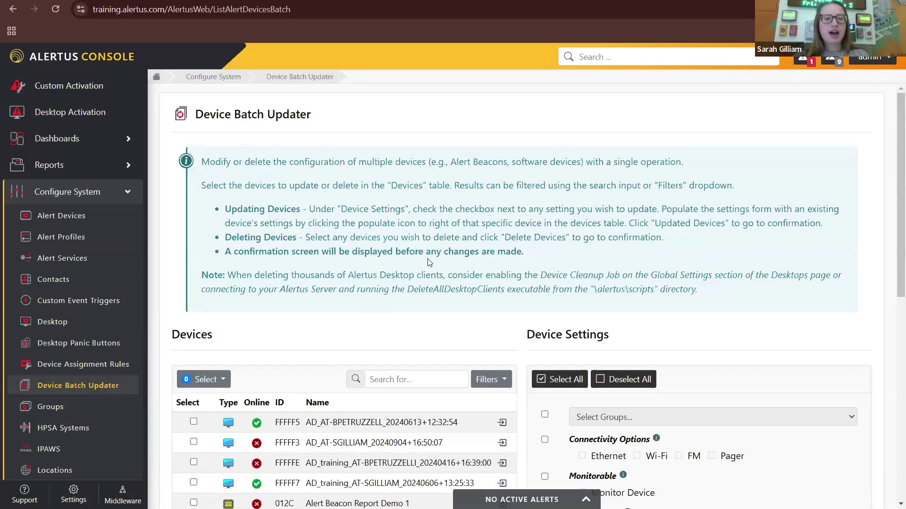
pyautogui.scroll(-1, 427, 259)
pyautogui.scroll(-2, 427, 260)
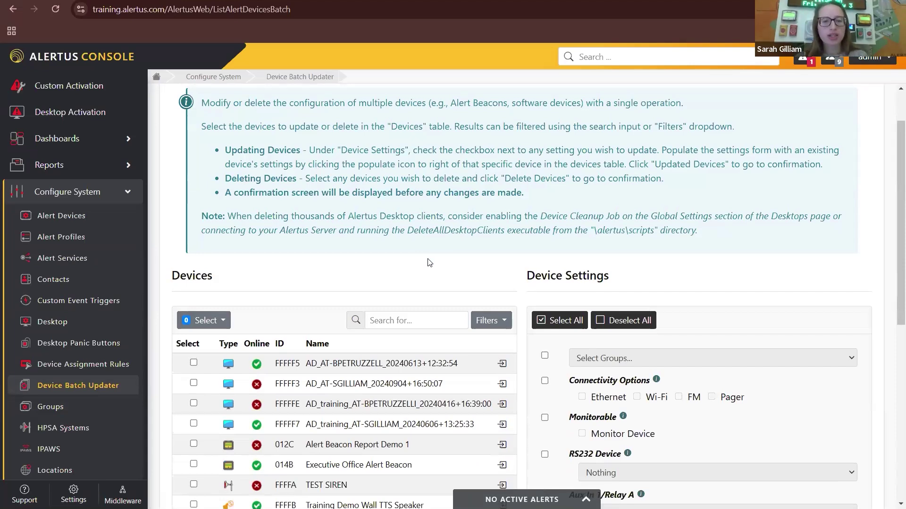
pyautogui.scroll(-4, 430, 263)
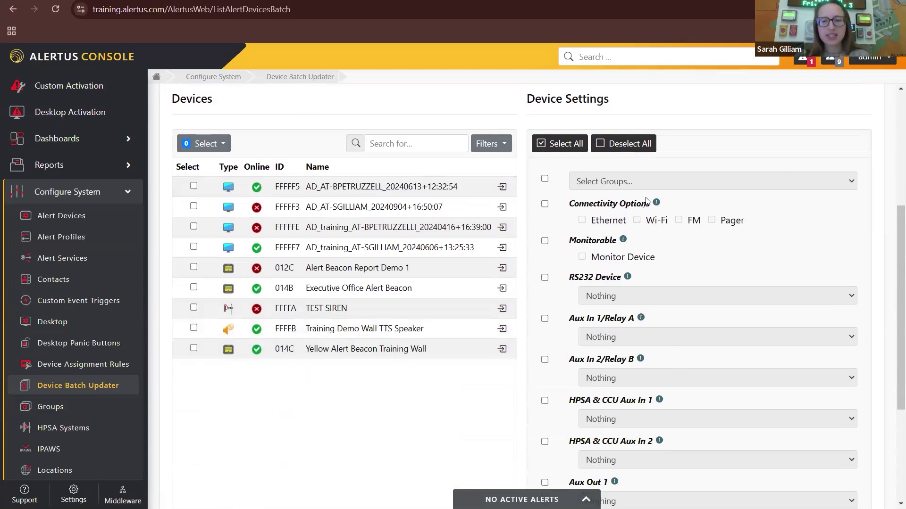
pyautogui.scroll(-1, 634, 406)
pyautogui.scroll(1, 623, 189)
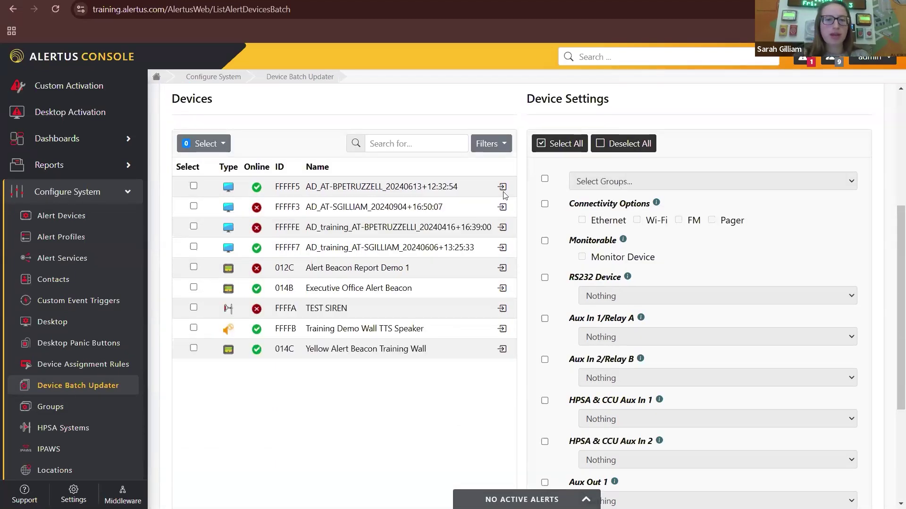
pyautogui.click(418, 144)
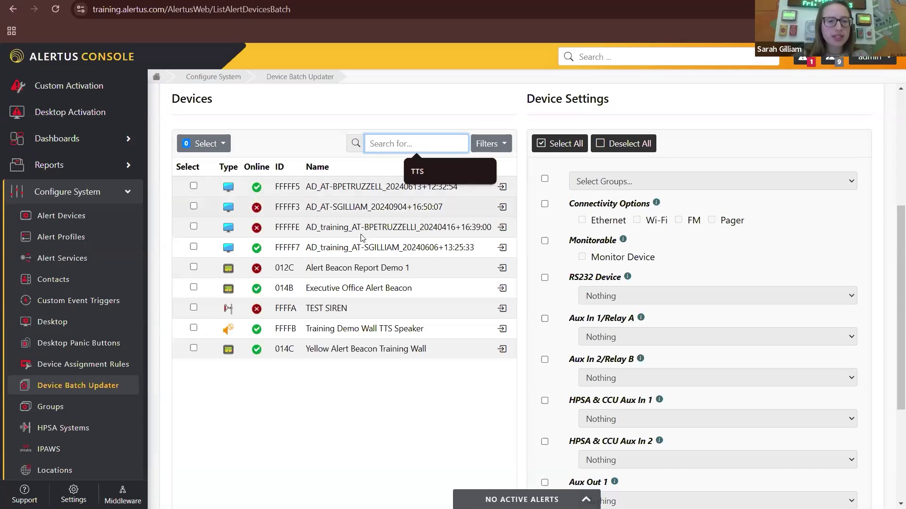
pyautogui.click(194, 288)
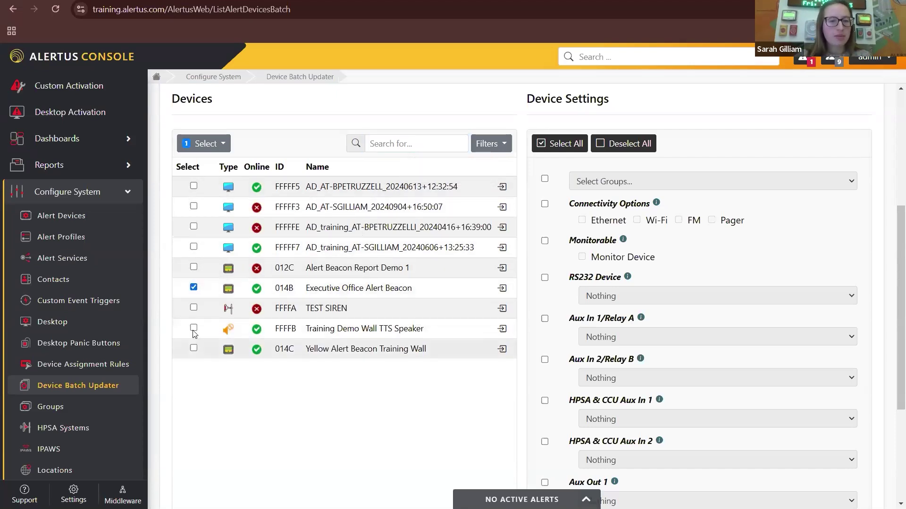
pyautogui.click(193, 329)
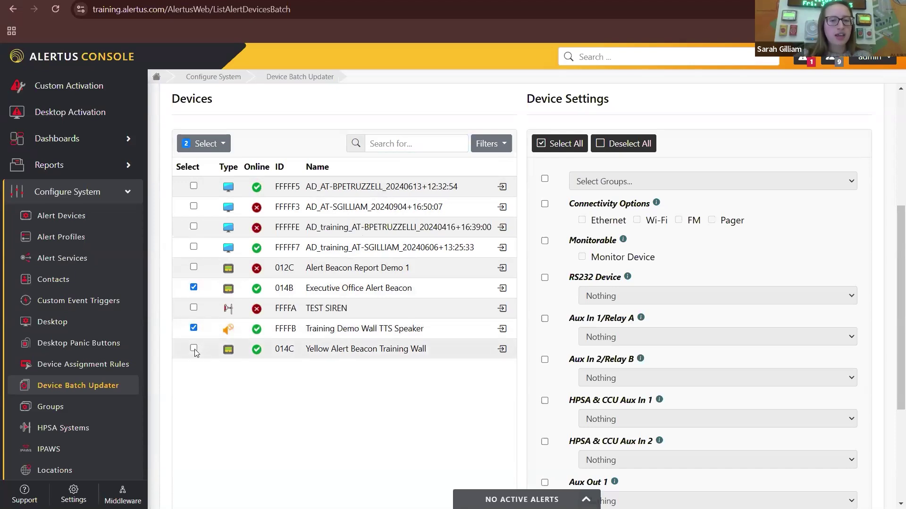
pyautogui.click(193, 349)
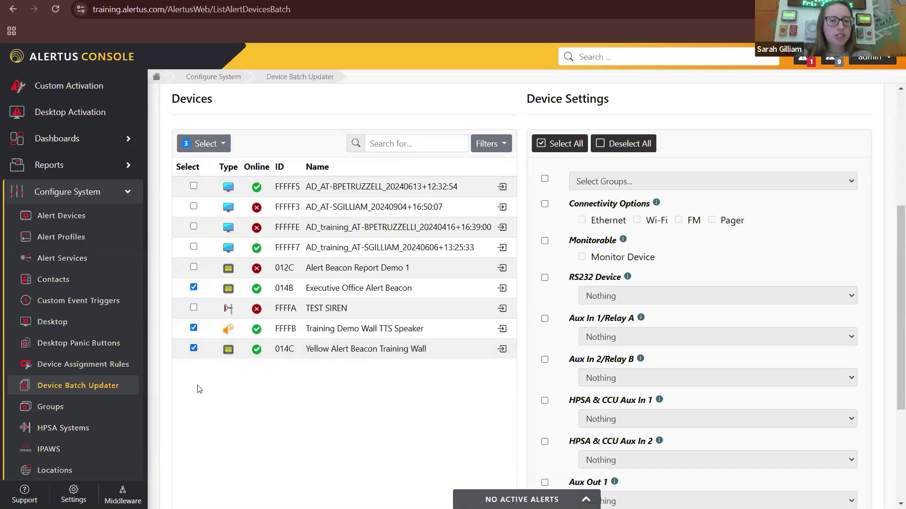
# Assign the selected devices to the new Building 3 group and confirm the batch update.
pyautogui.click(544, 179)
pyautogui.click(634, 189)
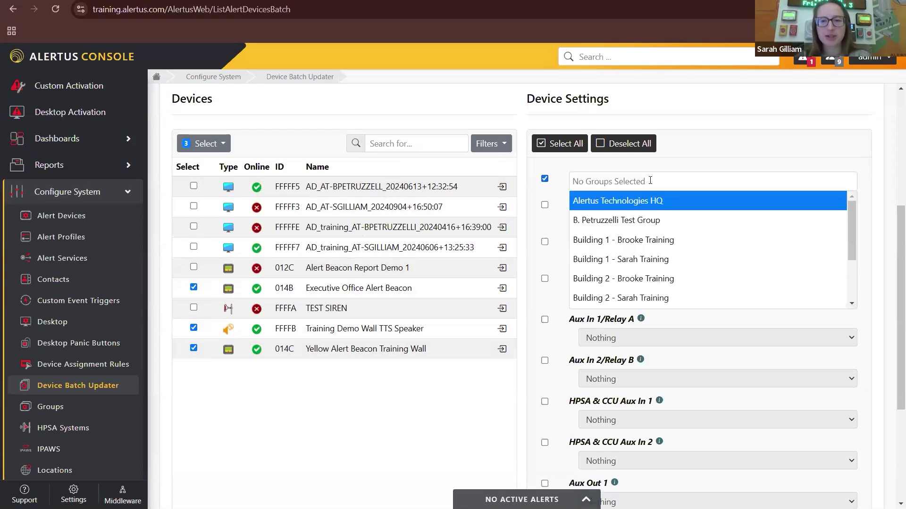
pyautogui.scroll(-2, 691, 243)
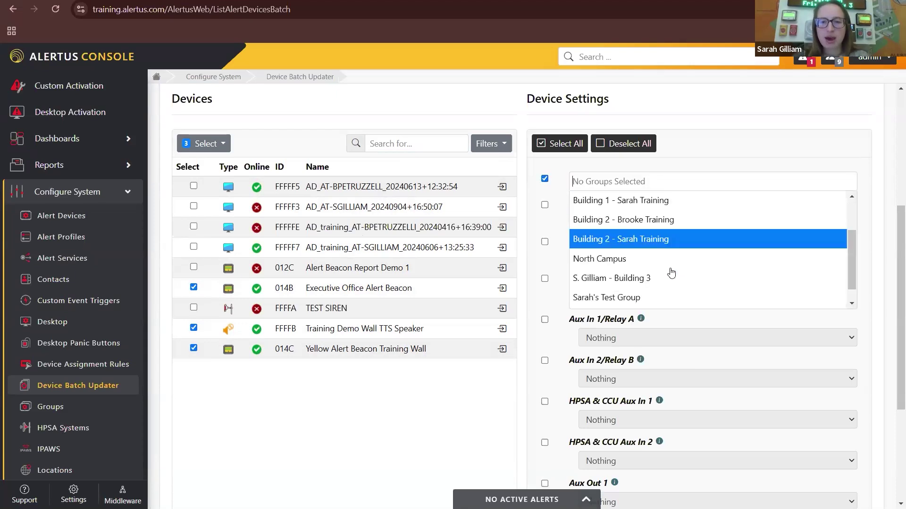
pyautogui.click(655, 279)
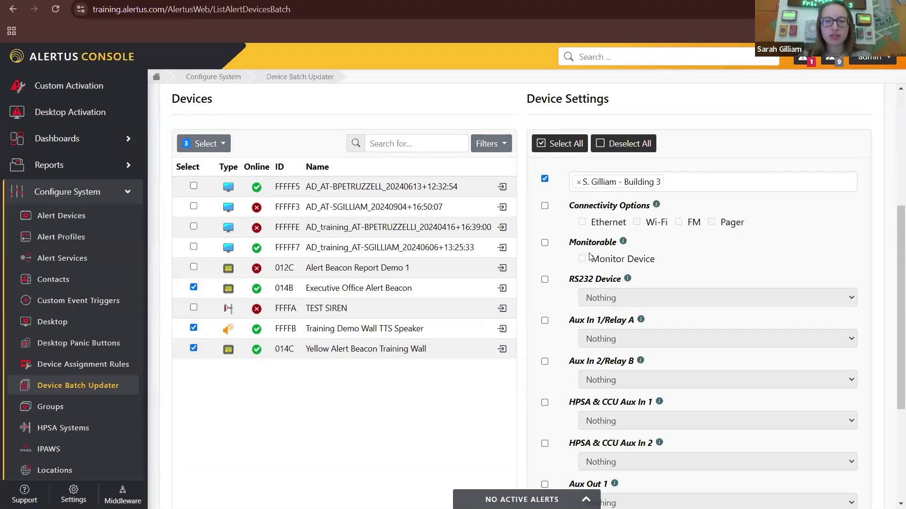
pyautogui.scroll(-1, 589, 256)
pyautogui.scroll(-3, 620, 268)
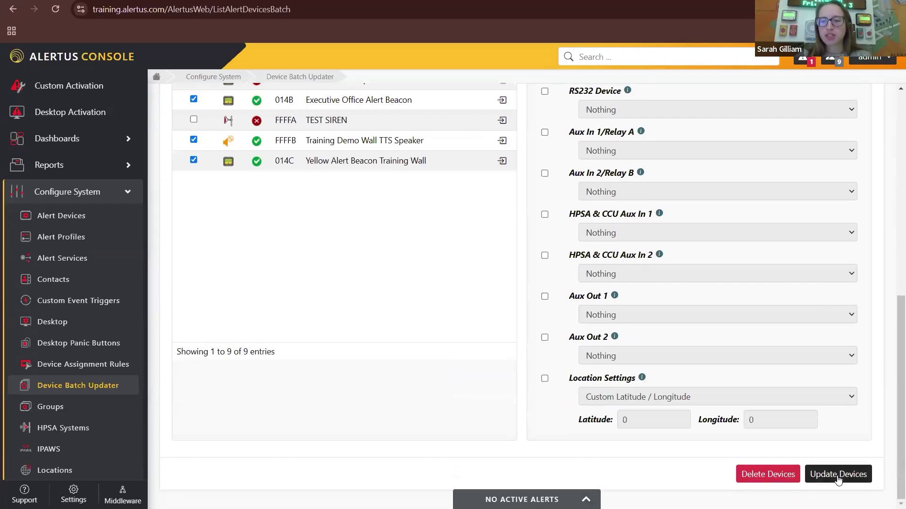
pyautogui.click(837, 475)
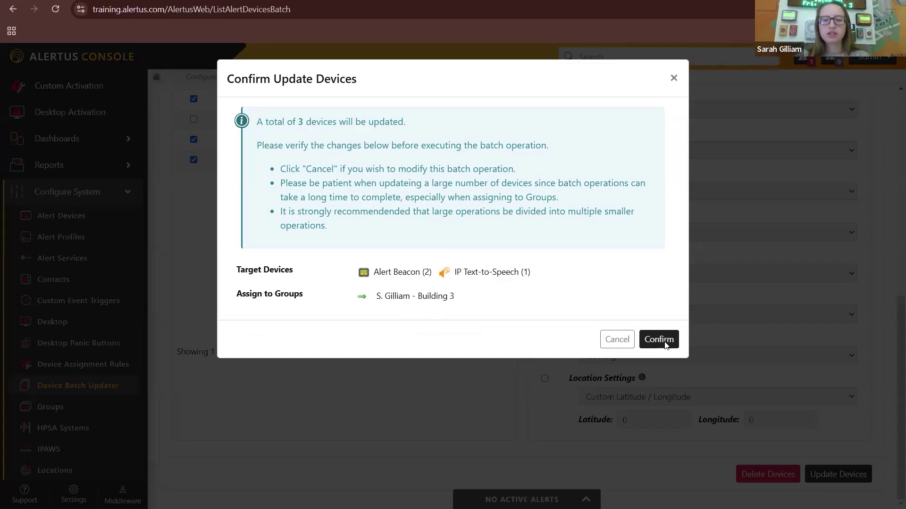
pyautogui.click(664, 342)
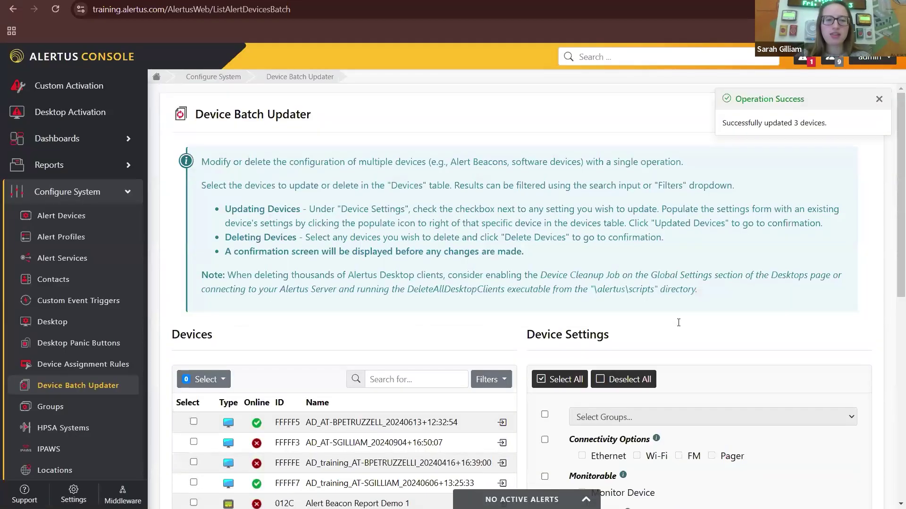
# Open the Building 3 group for editing, check which devices are assigned to it, and save the group.
pyautogui.click(64, 414)
pyautogui.scroll(-3, 505, 311)
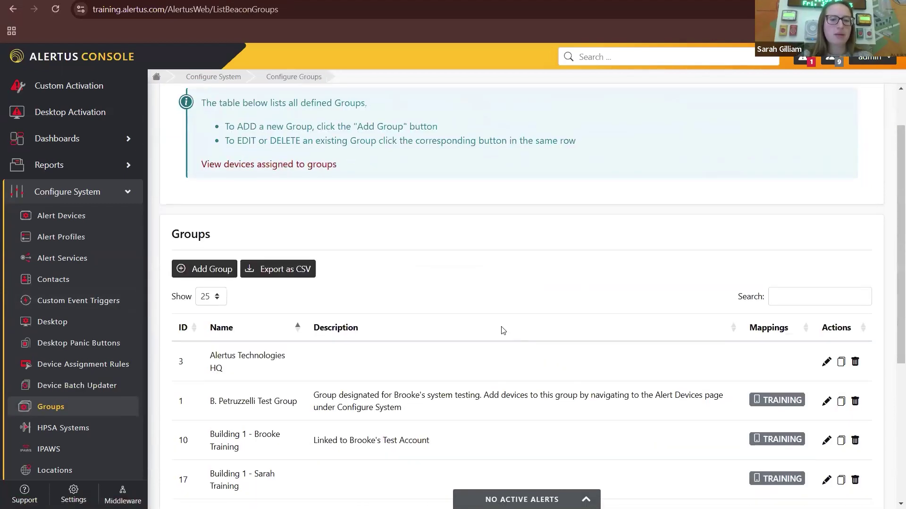
pyautogui.scroll(-4, 511, 295)
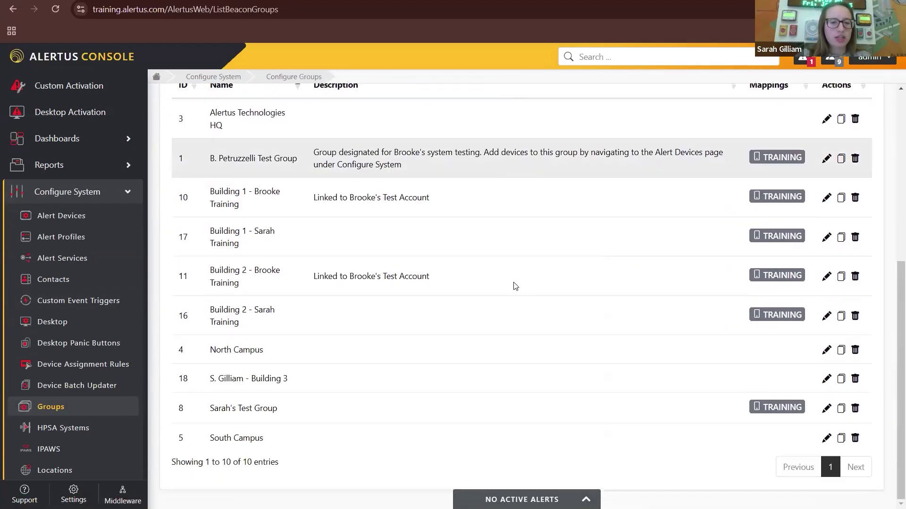
pyautogui.click(826, 379)
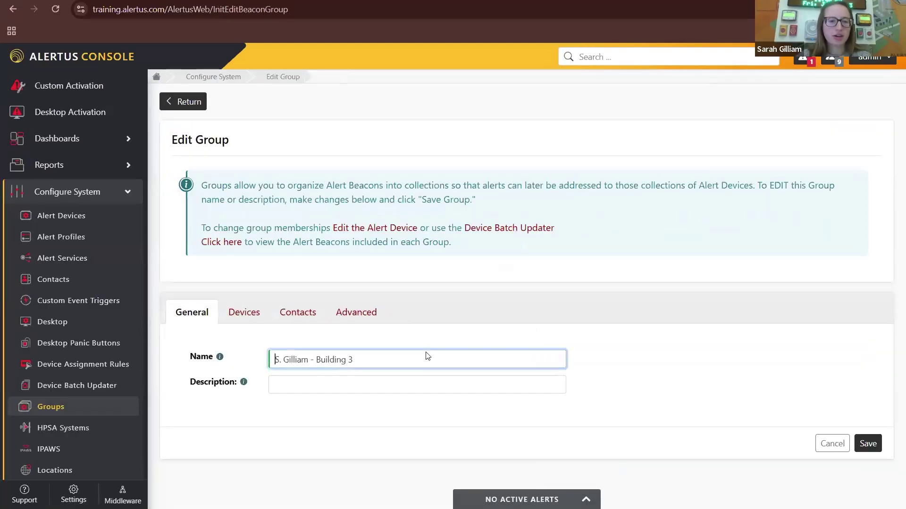
pyautogui.click(245, 319)
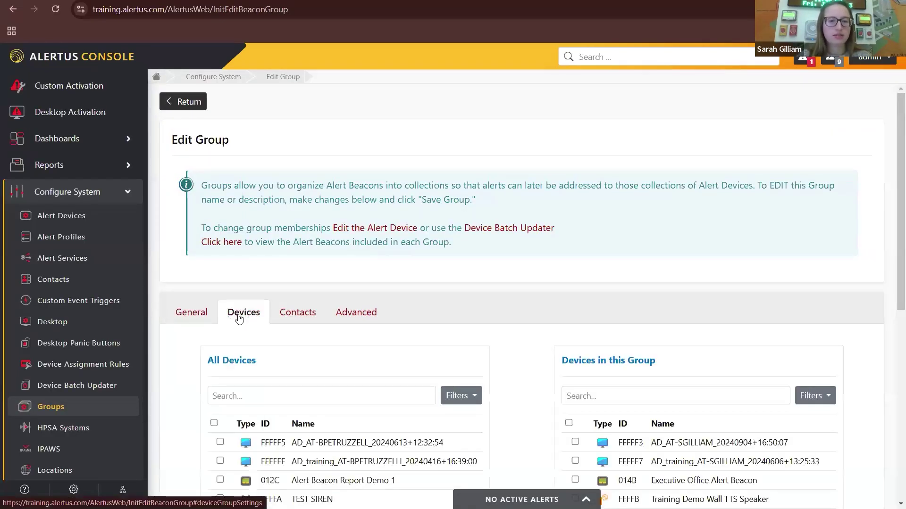
pyautogui.scroll(-1, 519, 321)
pyautogui.scroll(-3, 546, 342)
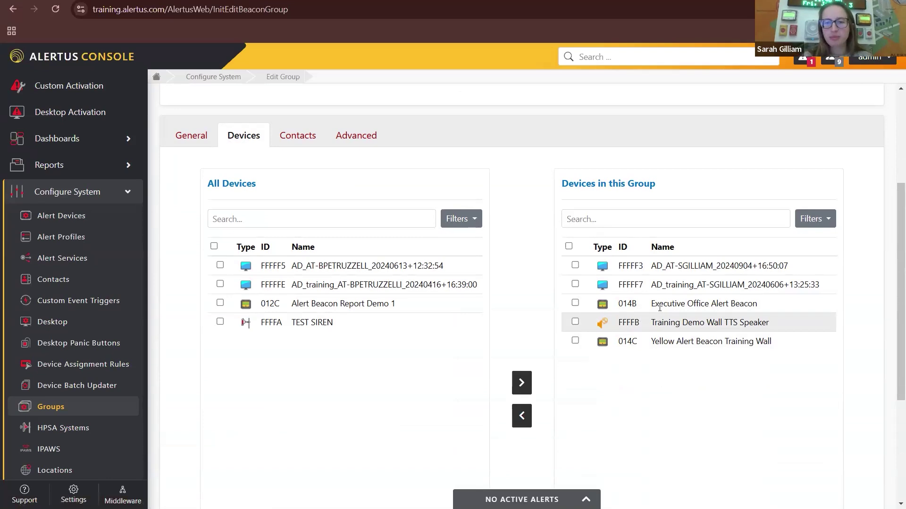
pyautogui.scroll(-3, 691, 312)
pyautogui.scroll(-2, 725, 303)
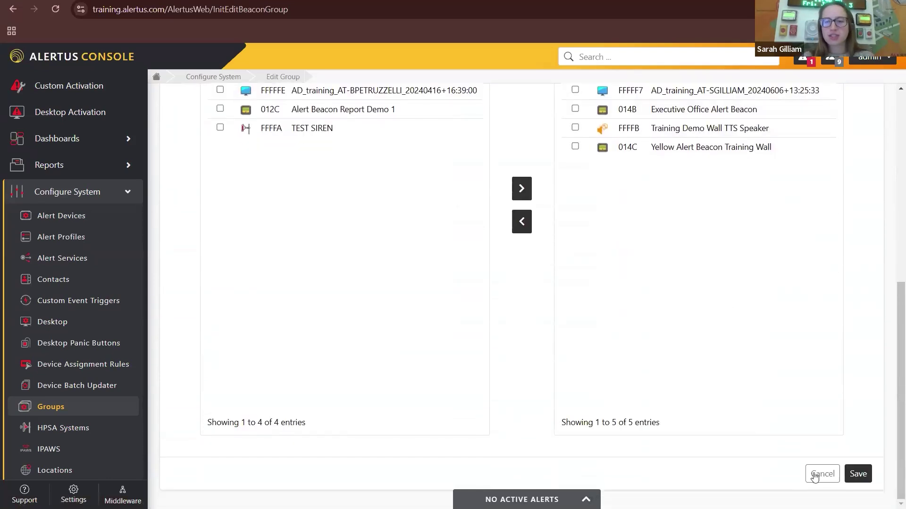
pyautogui.click(858, 474)
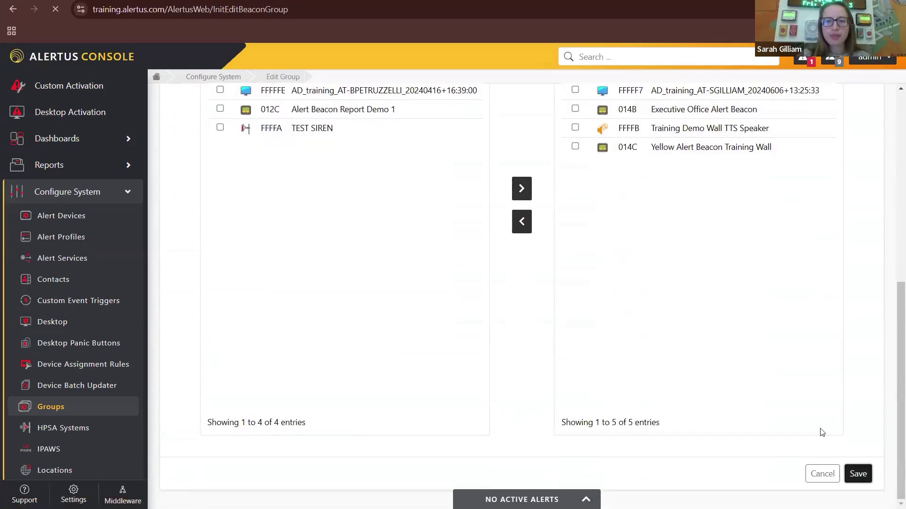
# Copy the name of the Building 1 training group with ID 17 from the groups table.
pyautogui.scroll(-4, 608, 293)
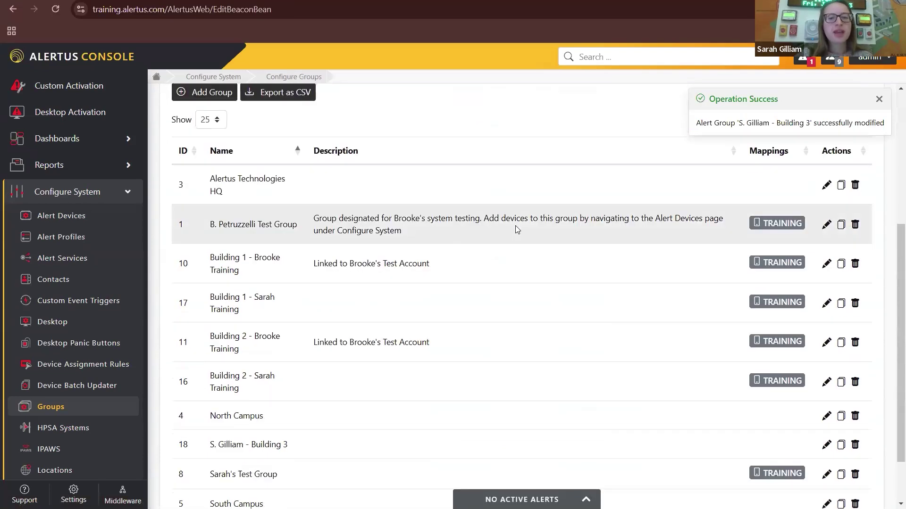
pyautogui.scroll(-2, 349, 292)
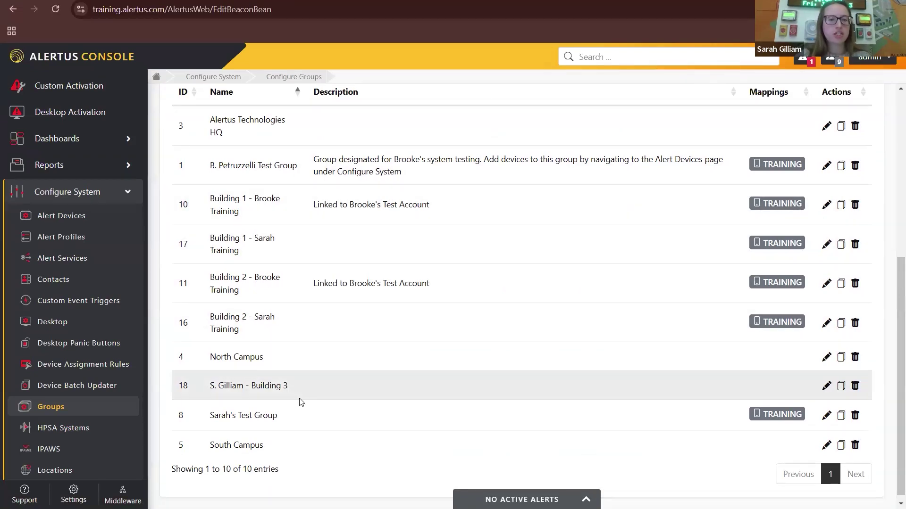
pyautogui.moveTo(247, 259); pyautogui.dragTo(206, 241)
pyautogui.hotkey('ctrl', 'c')
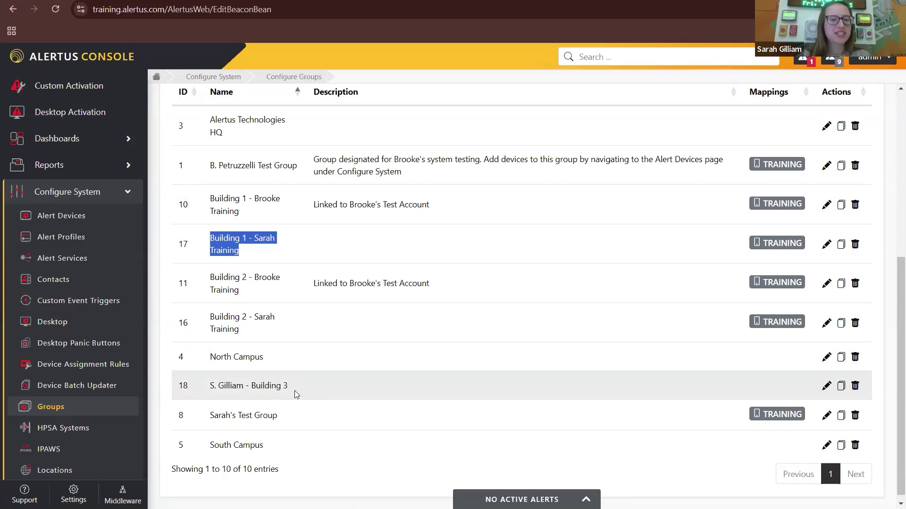
# Rename the group with ID 18 using the copied name with building number 3, save it, and find it in the groups table.
pyautogui.click(826, 385)
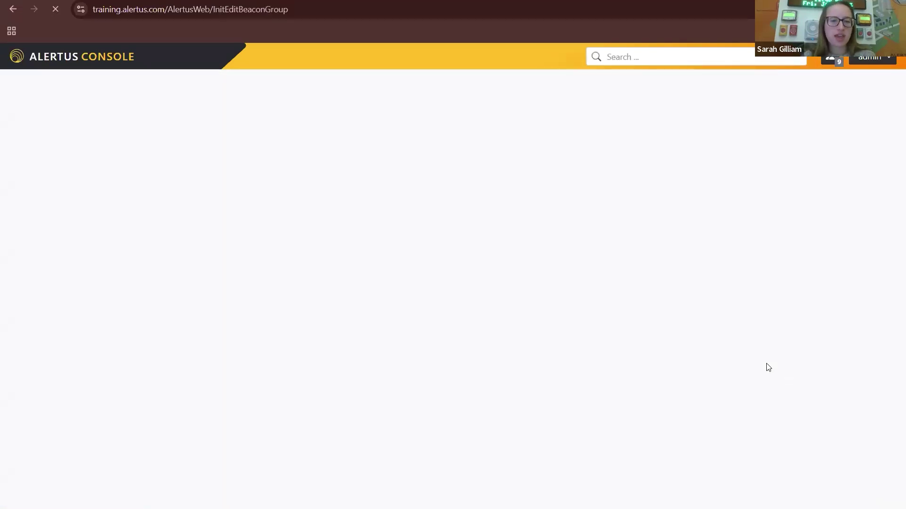
pyautogui.moveTo(386, 363); pyautogui.dragTo(254, 359)
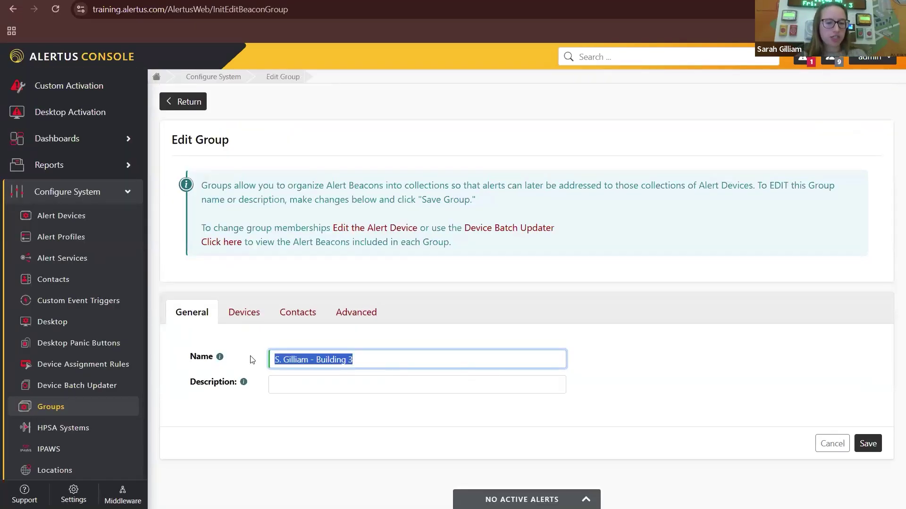
pyautogui.hotkey('ctrl', 'v')
pyautogui.click(312, 358)
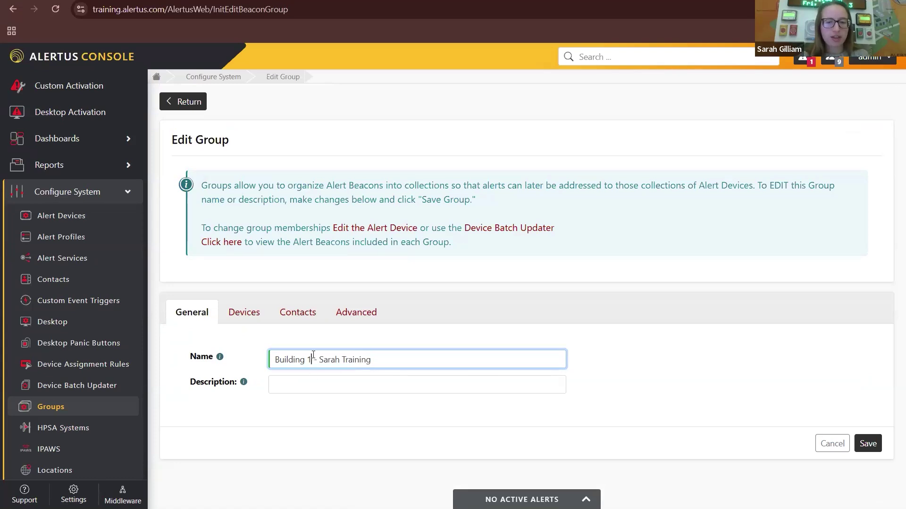
pyautogui.press('BackSpace')
pyautogui.write('3')
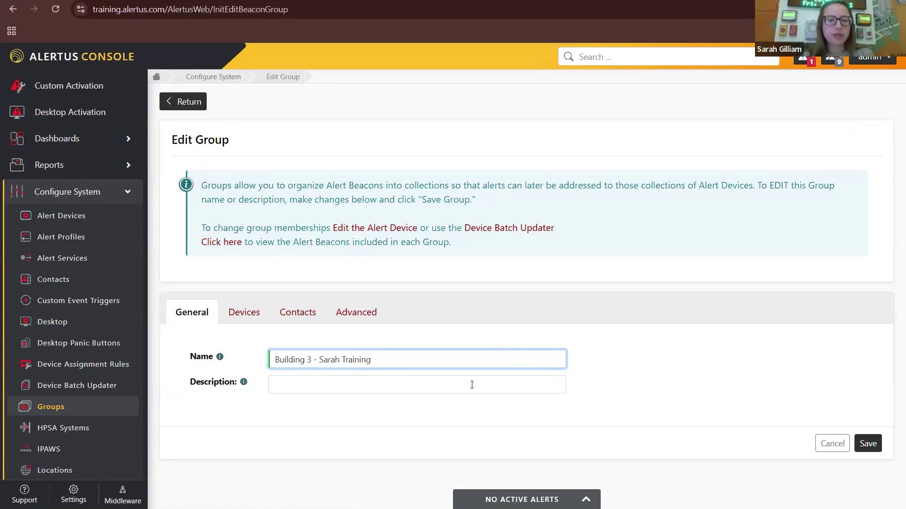
pyautogui.click(867, 443)
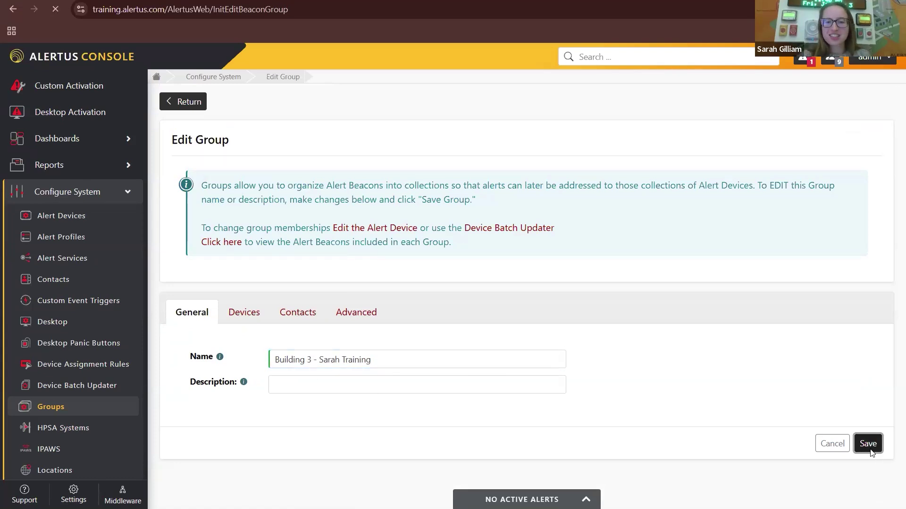
pyautogui.scroll(-6, 478, 242)
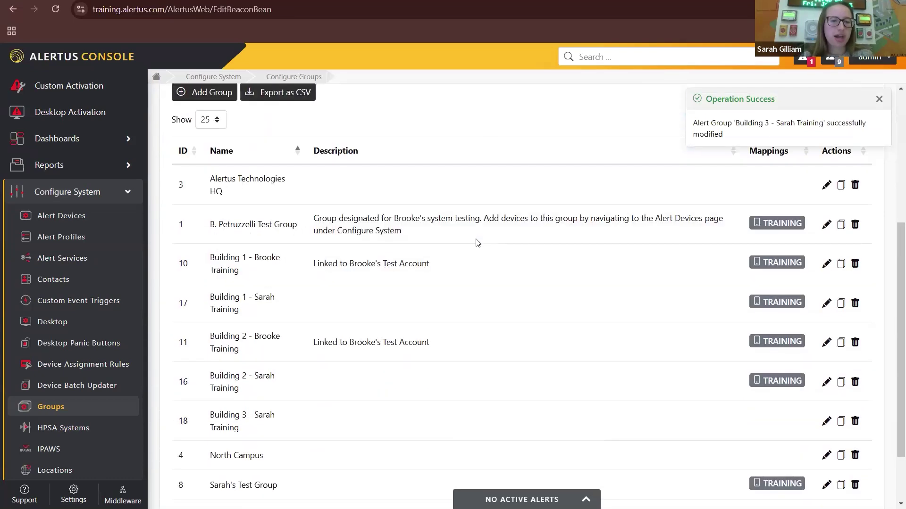
pyautogui.scroll(-1, 486, 244)
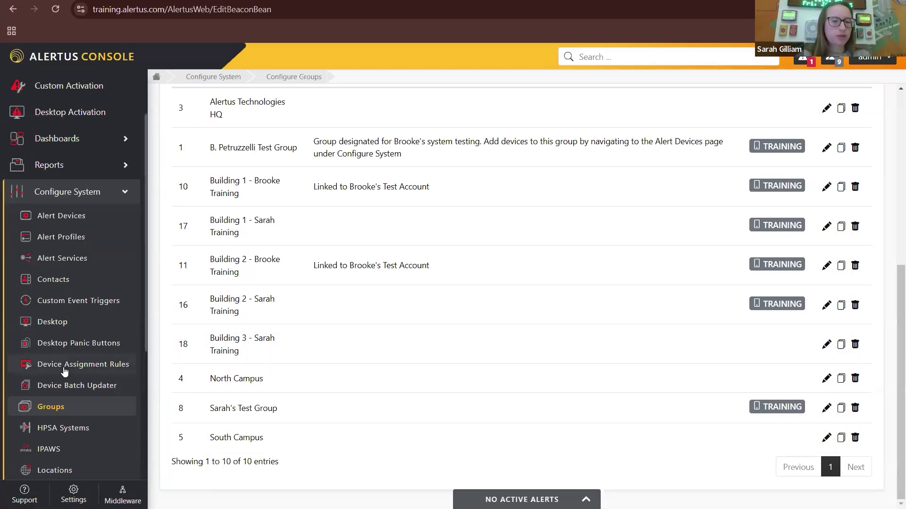
# Start a new device assignment rule and examine its general settings.
pyautogui.click(100, 367)
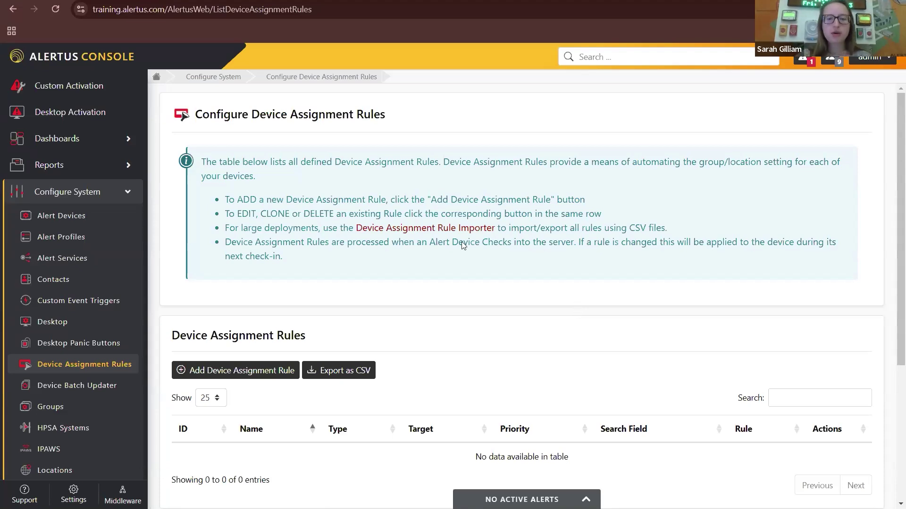
pyautogui.scroll(-2, 465, 246)
pyautogui.scroll(-1, 257, 259)
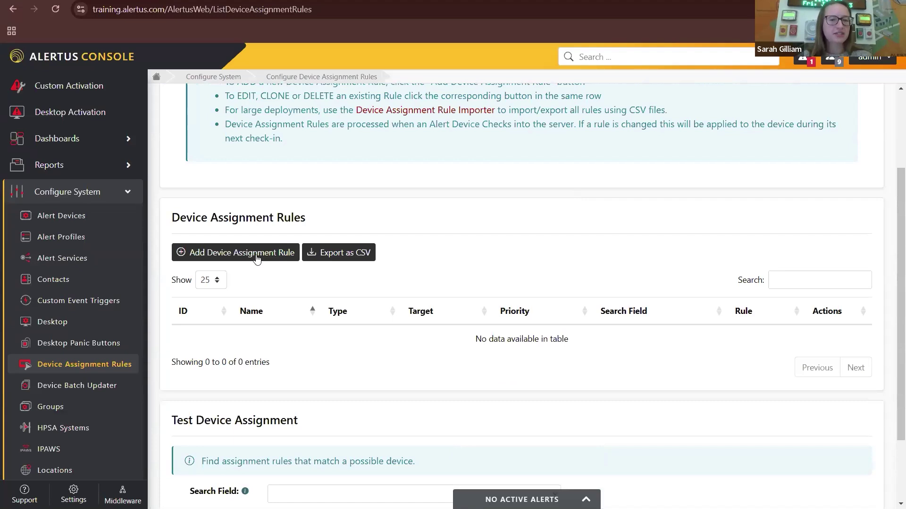
pyautogui.click(257, 259)
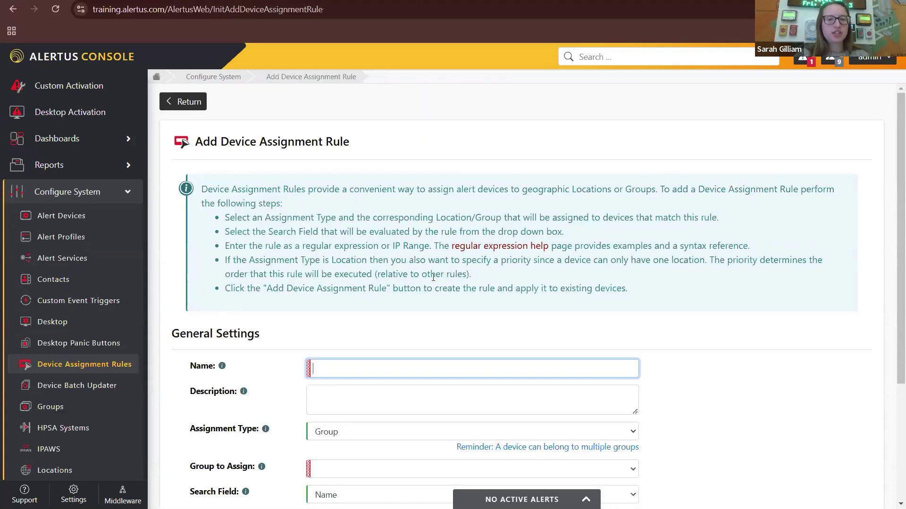
pyautogui.scroll(-3, 684, 264)
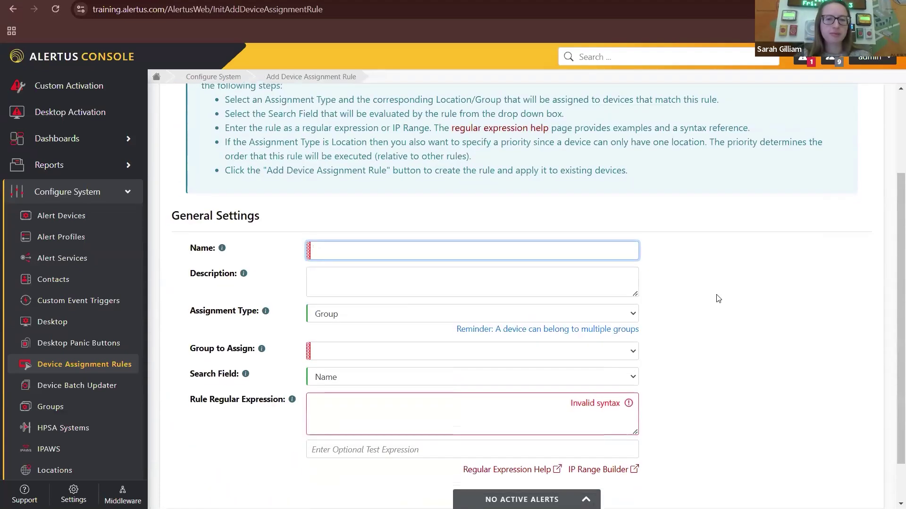
# Name the new device assignment rule "Building 3 DAR" and leave its description empty.
pyautogui.click(384, 250)
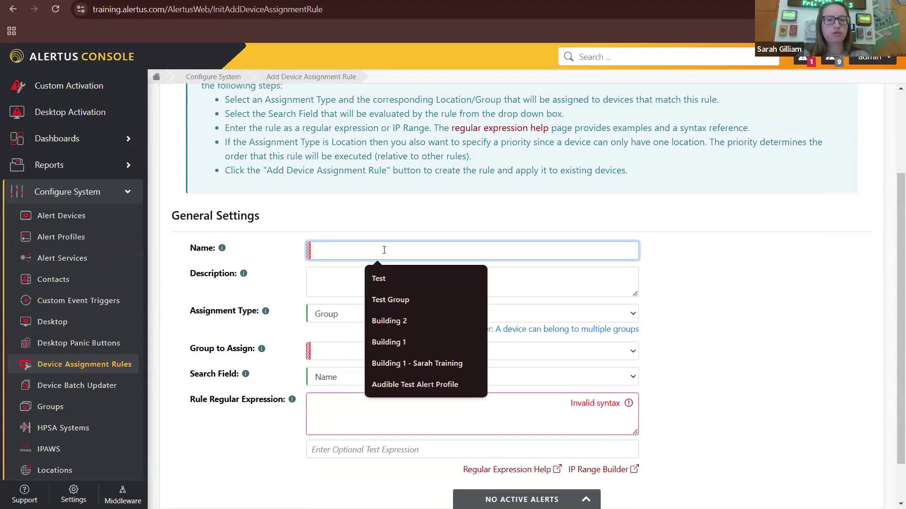
pyautogui.write('B')
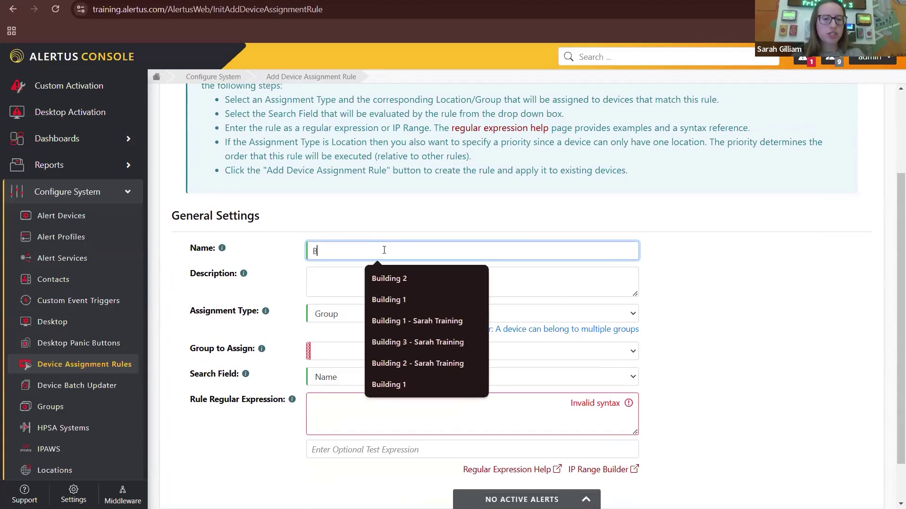
pyautogui.write('uildi')
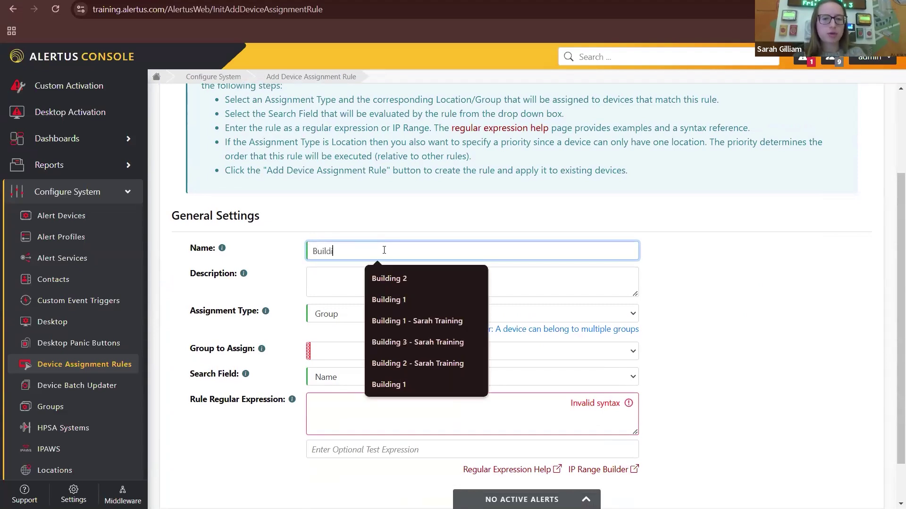
pyautogui.write('ng 3 DAR')
pyautogui.click(351, 295)
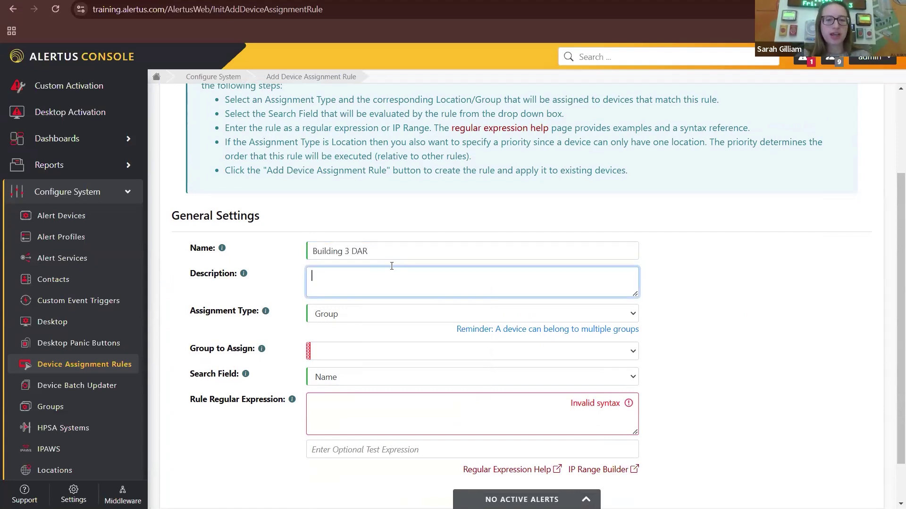
# Set the rule's assignment type to Group and choose the Building 3 training group as the group to assign.
pyautogui.scroll(-1, 390, 264)
pyautogui.scroll(-1, 289, 261)
pyautogui.moveTo(267, 264)
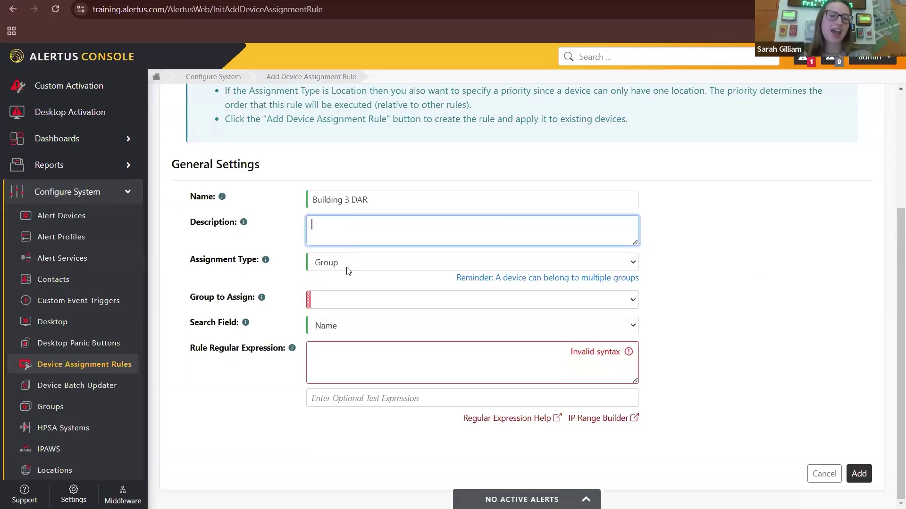
pyautogui.click(375, 269)
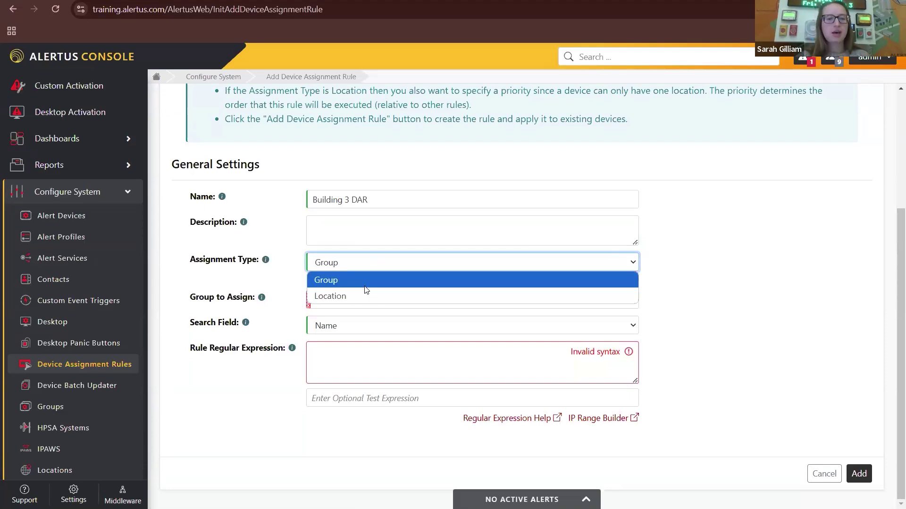
pyautogui.click(313, 279)
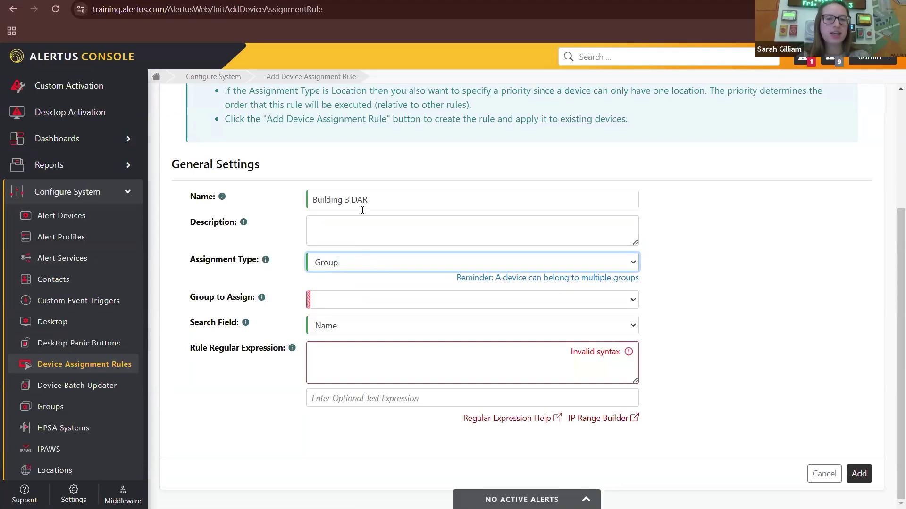
pyautogui.click(377, 301)
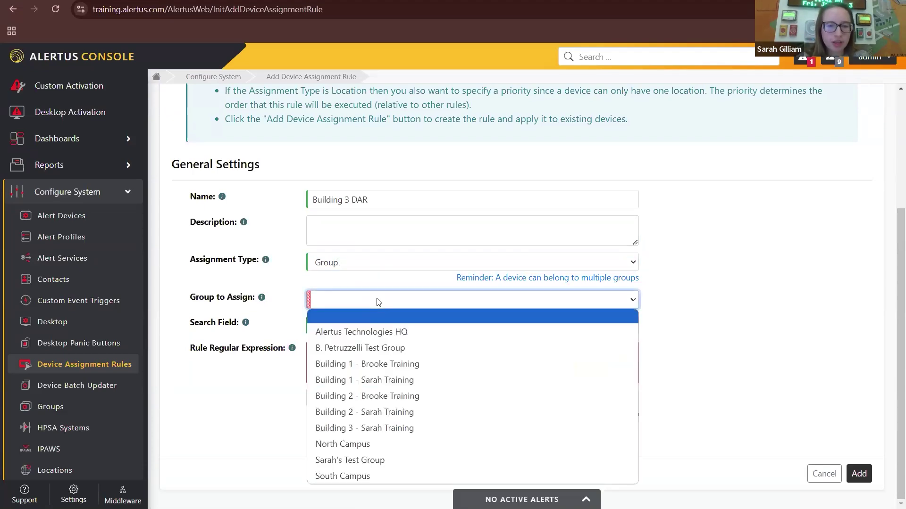
pyautogui.click(405, 427)
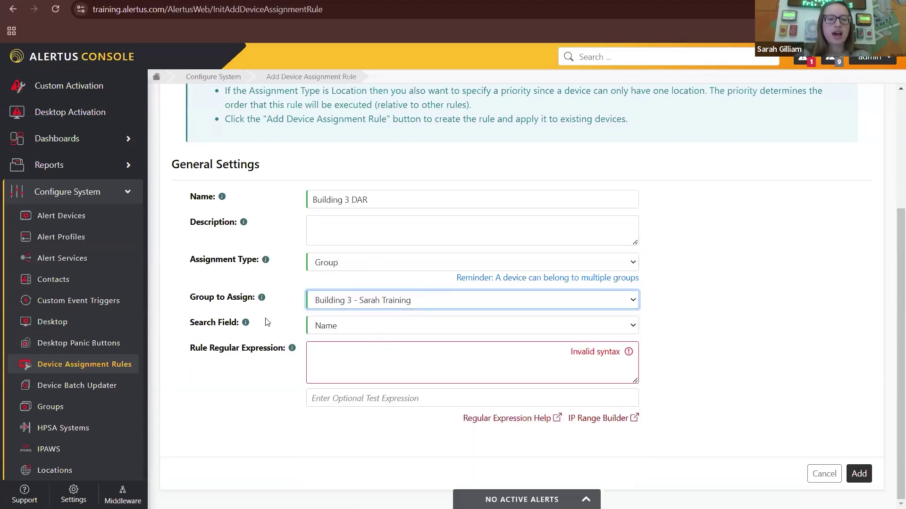
# Check what the search field setting means and set it to IP Address.
pyautogui.moveTo(247, 323)
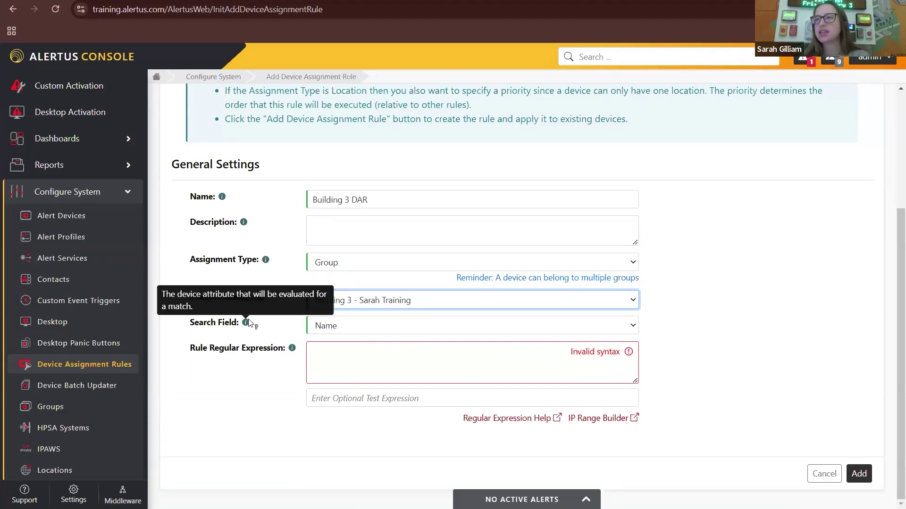
pyautogui.click(357, 329)
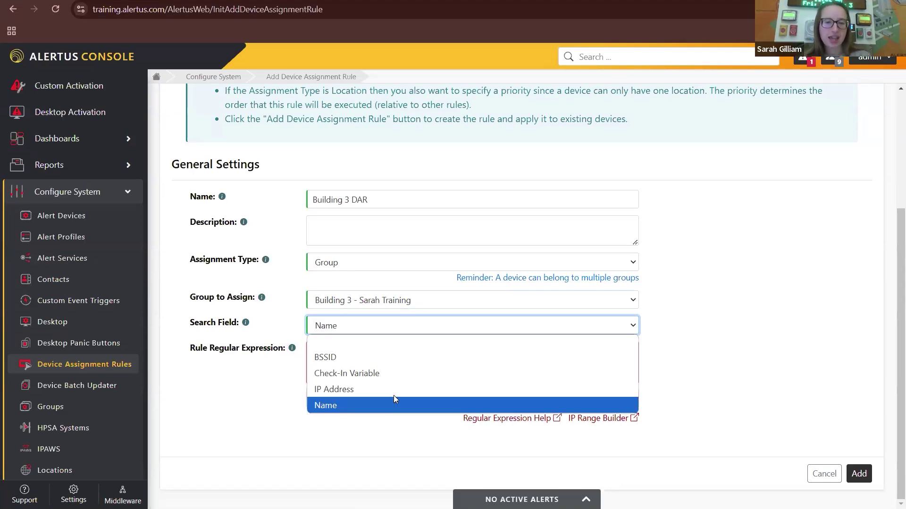
pyautogui.click(345, 394)
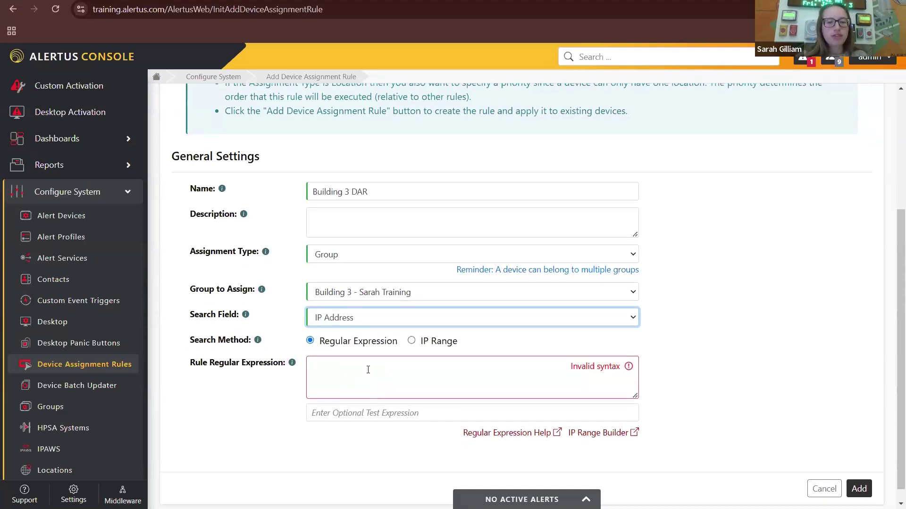
pyautogui.click(368, 369)
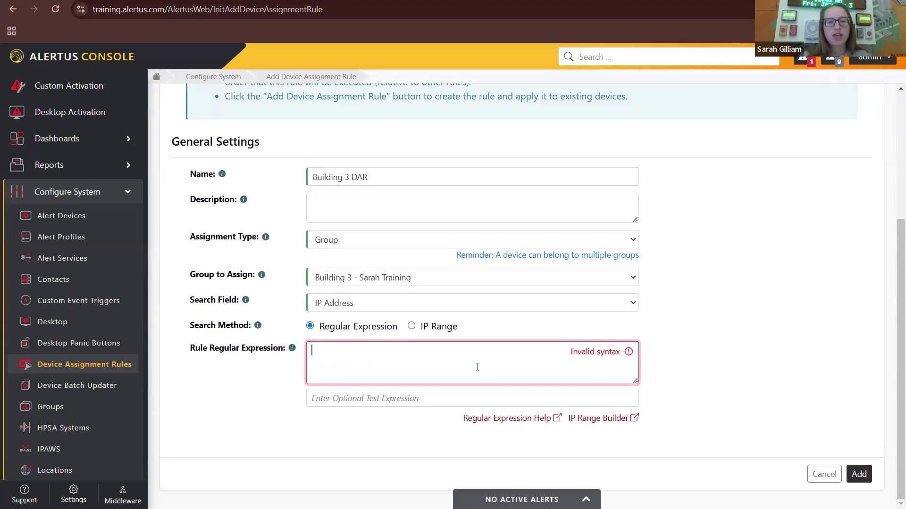
# Open the regular expression help and examine its syntax reference, then return to the rule form.
pyautogui.click(513, 420)
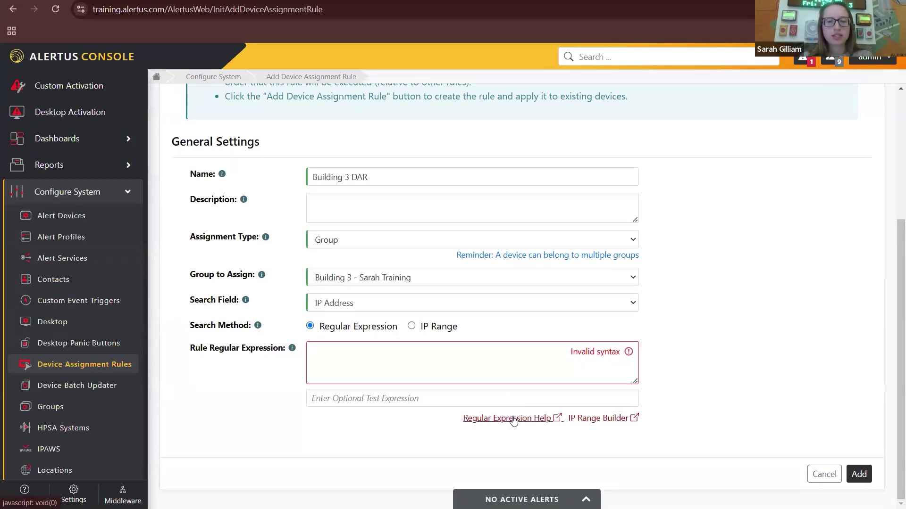
pyautogui.scroll(-1, 235, 157)
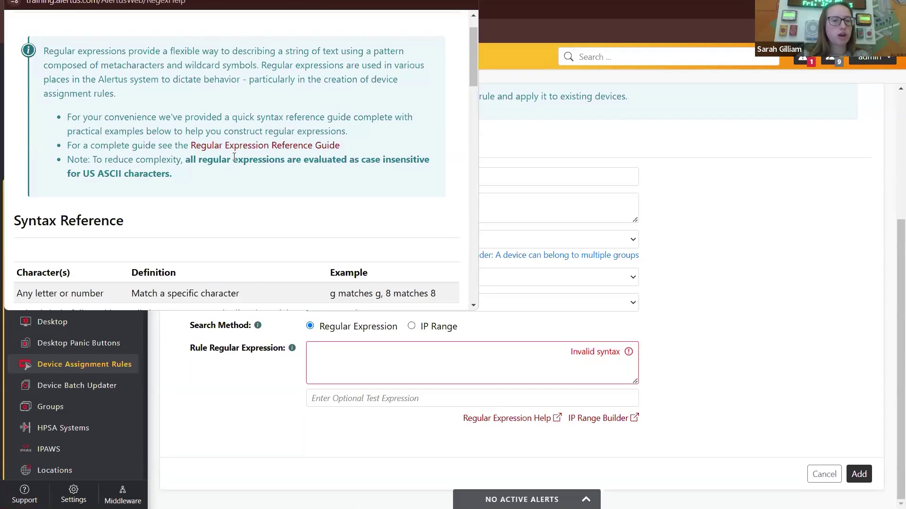
pyautogui.scroll(-3, 235, 157)
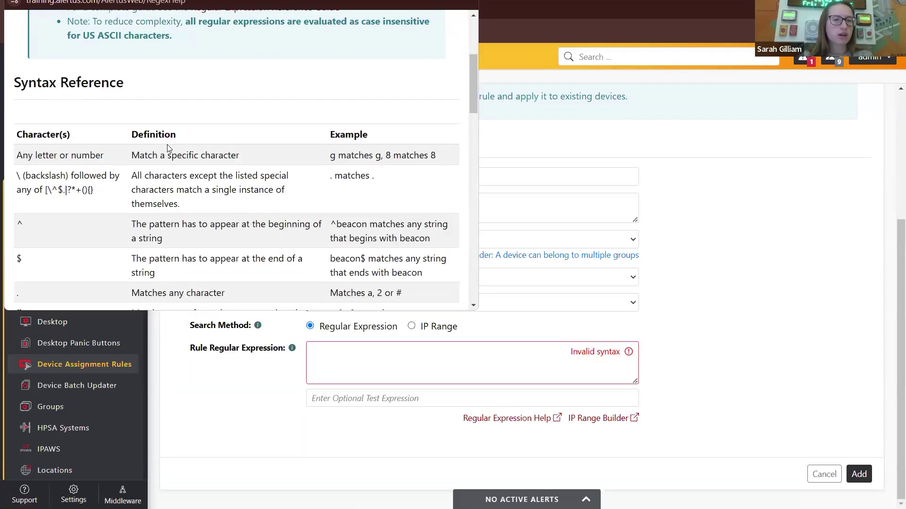
pyautogui.scroll(-1, 162, 168)
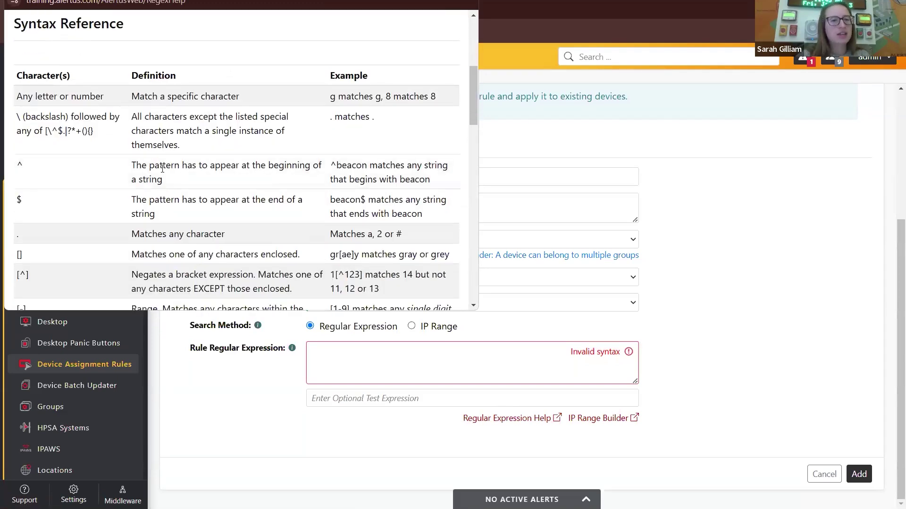
pyautogui.scroll(-1, 162, 168)
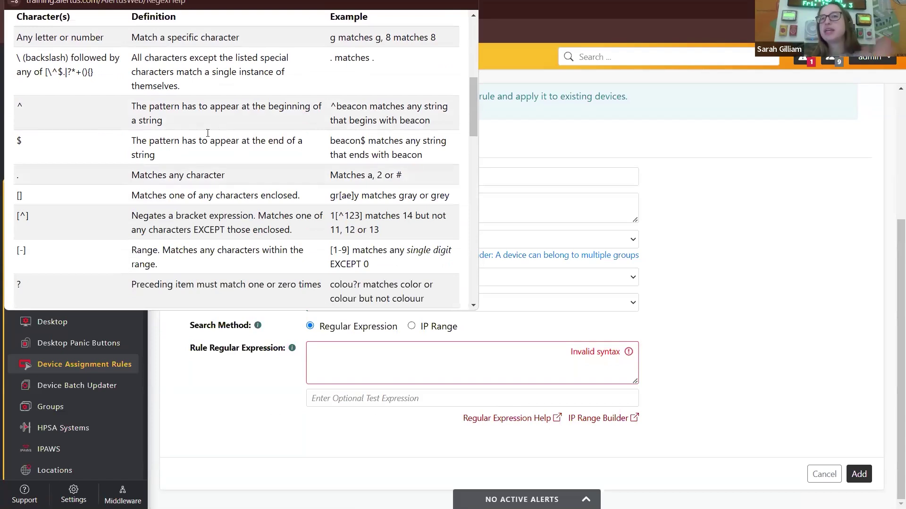
pyautogui.click(733, 248)
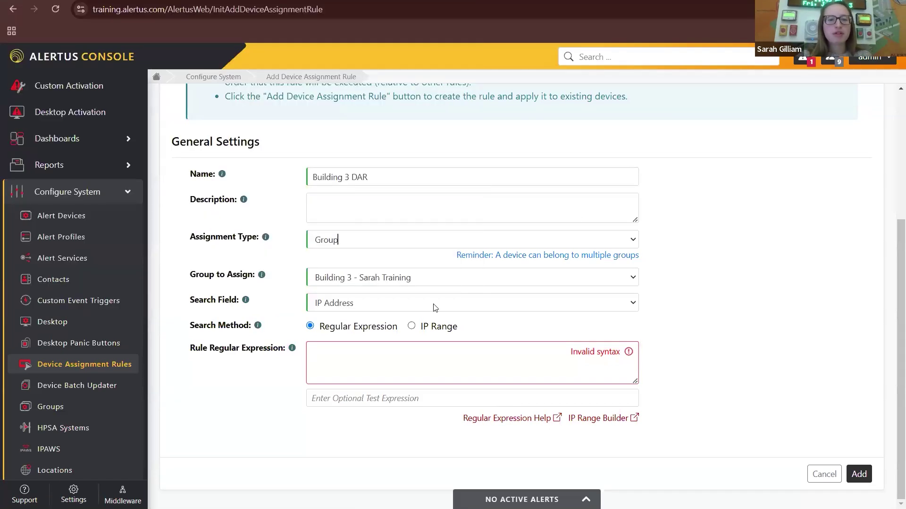
# Switch the rule's search method to IP Range and view the range entry fields.
pyautogui.click(413, 327)
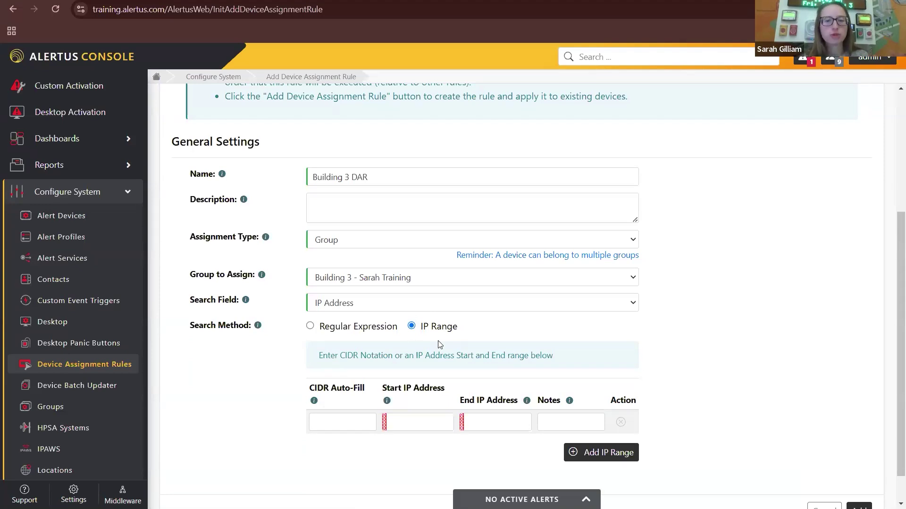
pyautogui.scroll(-1, 439, 345)
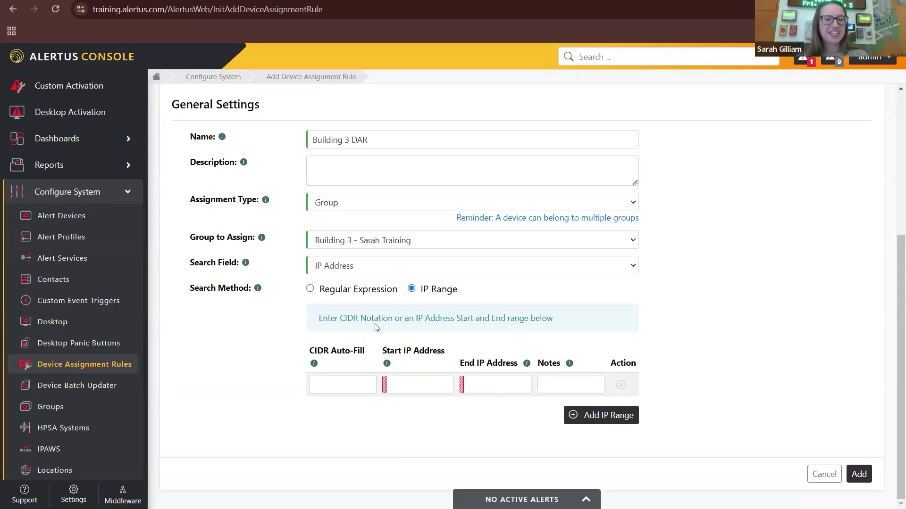
# Set the rule's search field to Name and enter the trainer's surname in lowercase as the rule regular expression.
pyautogui.click(355, 272)
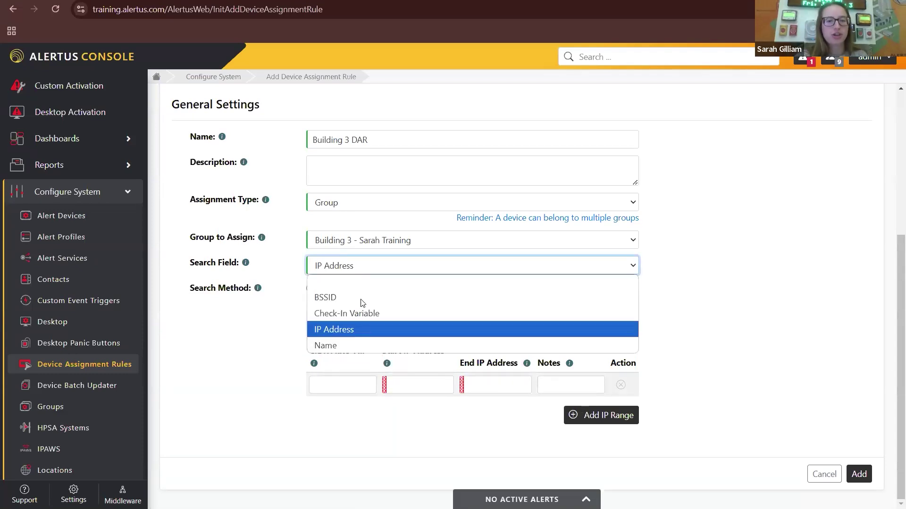
pyautogui.click(331, 349)
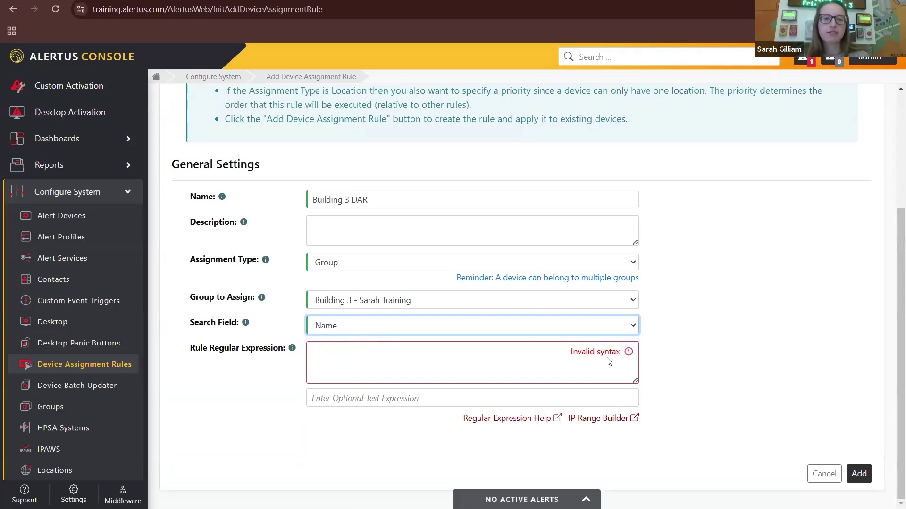
pyautogui.click(373, 365)
pyautogui.write('gilliam')
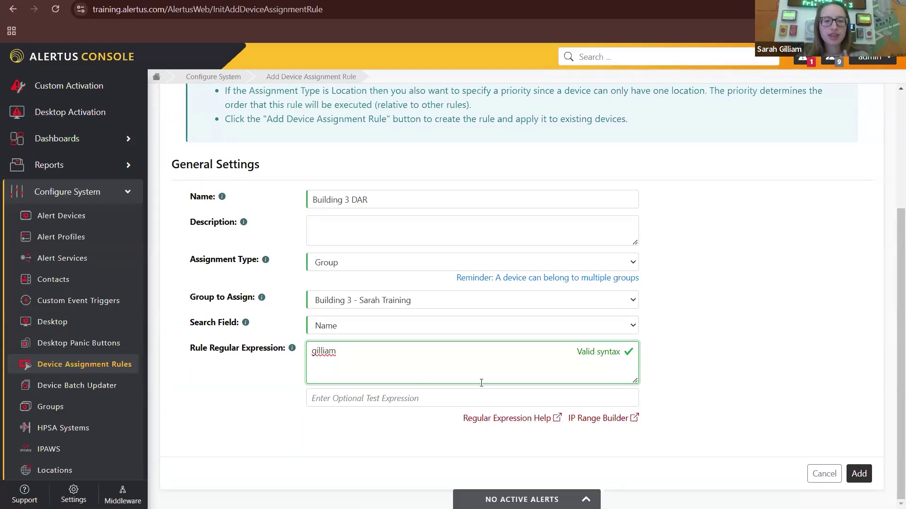
# Open the Device Status report in a new tab and copy the name of the Alertus Desktop device with ID FFFFF7.
pyautogui.click(399, 402)
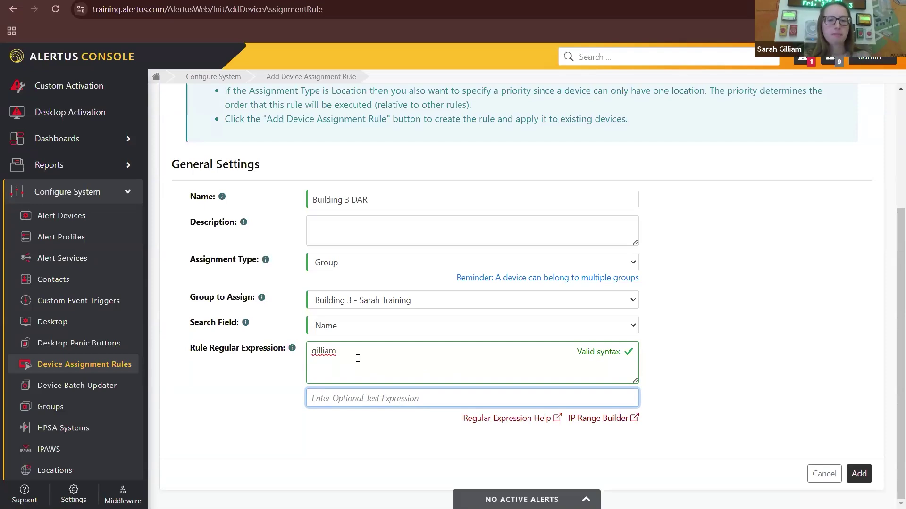
pyautogui.click(82, 169)
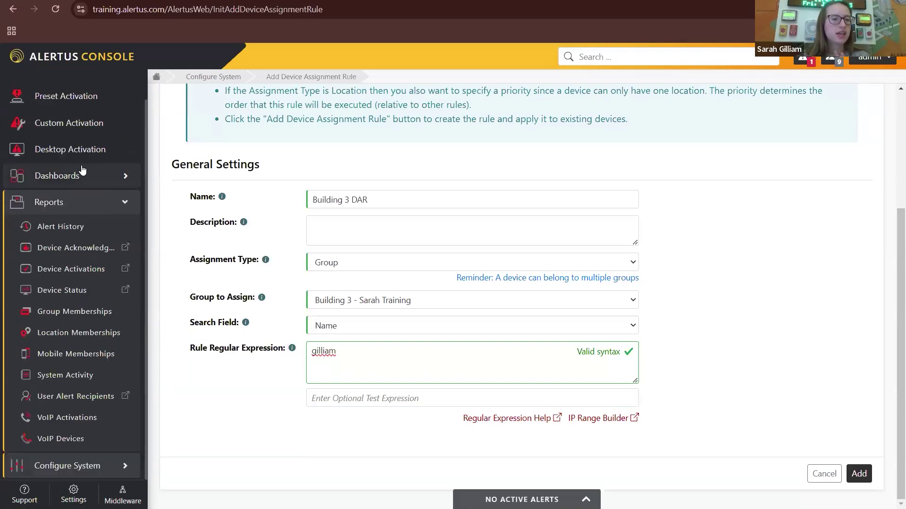
pyautogui.rightClick(60, 289)
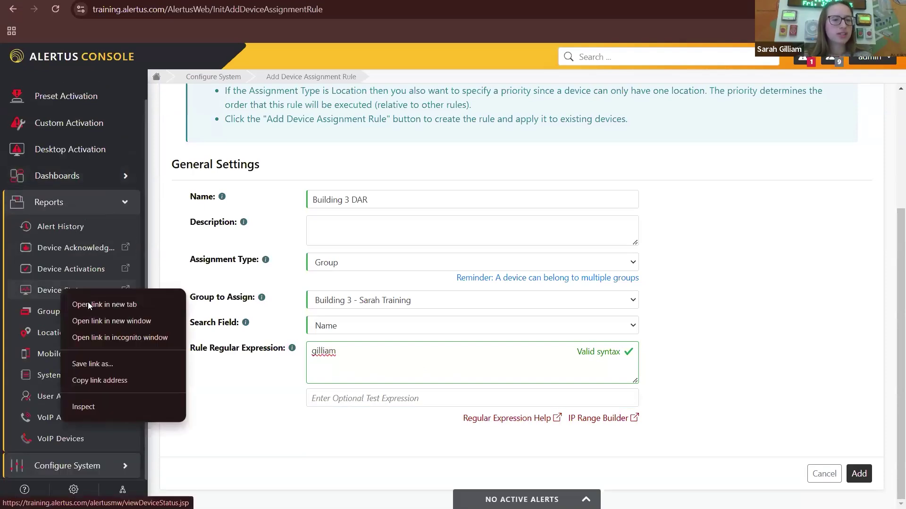
pyautogui.click(88, 302)
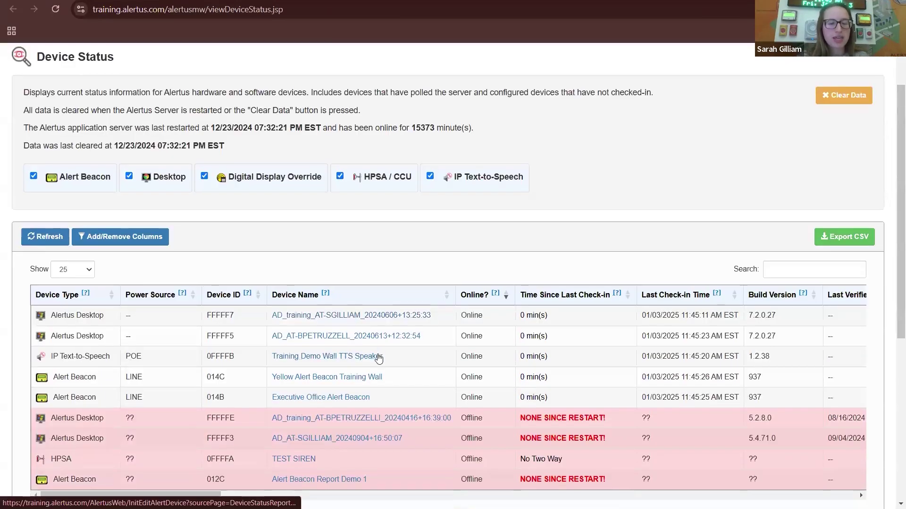
pyautogui.scroll(-1, 375, 354)
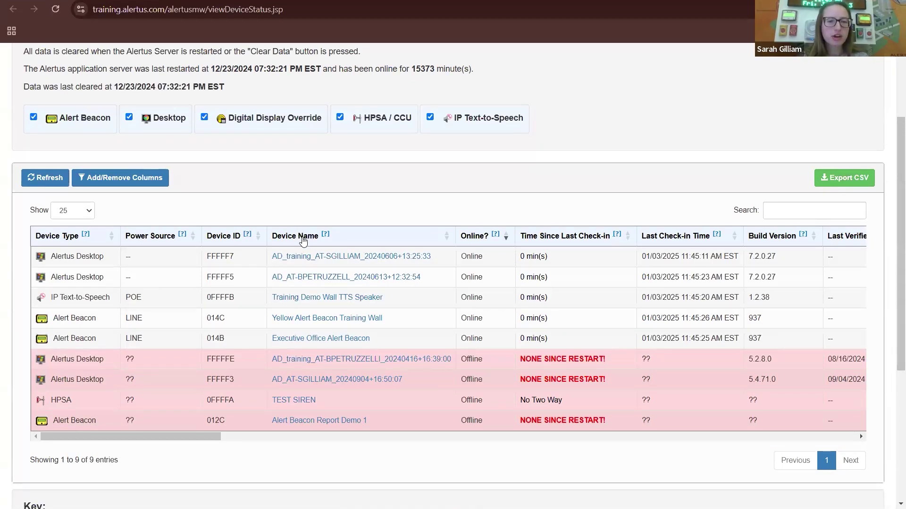
pyautogui.moveTo(444, 261); pyautogui.dragTo(267, 267)
pyautogui.hotkey('ctrl', 'c')
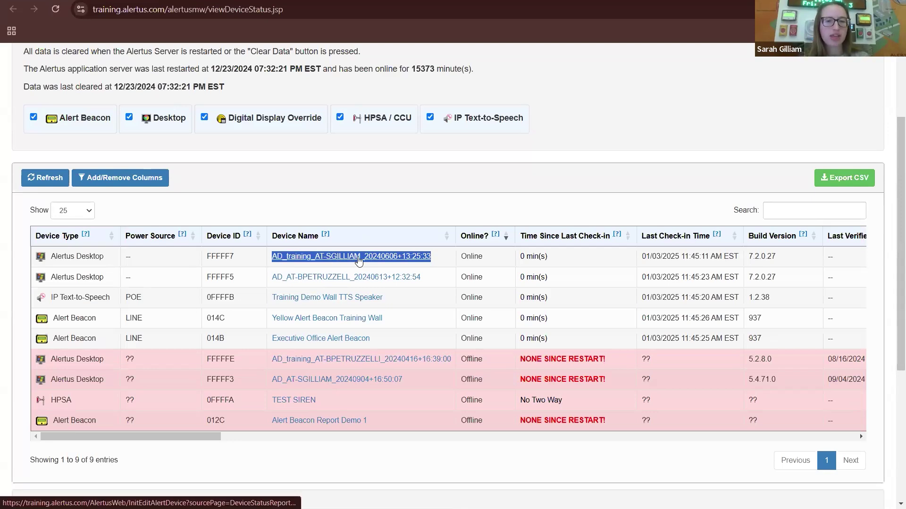
# Back in the rule form, paste the copied device name as the test expression and add the rule.
pyautogui.hotkey('alt', 'Tab')
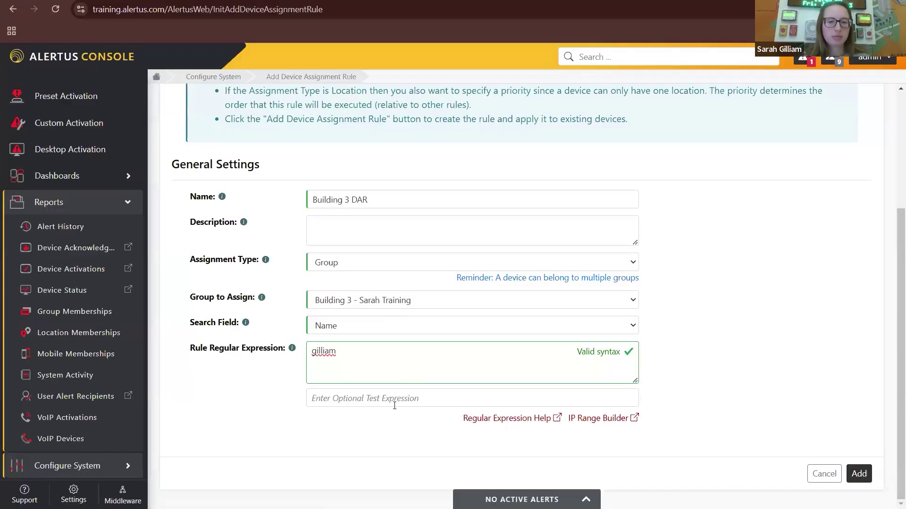
pyautogui.click(393, 400)
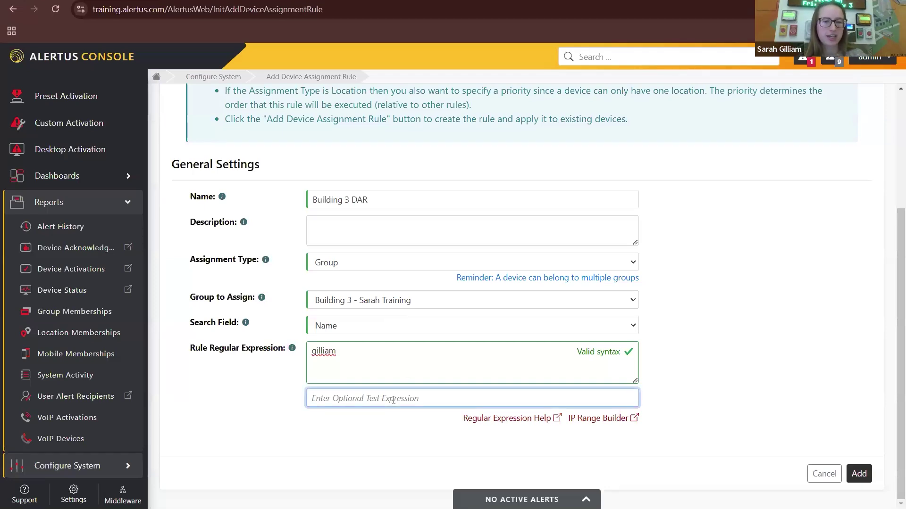
pyautogui.hotkey('ctrl', 'v')
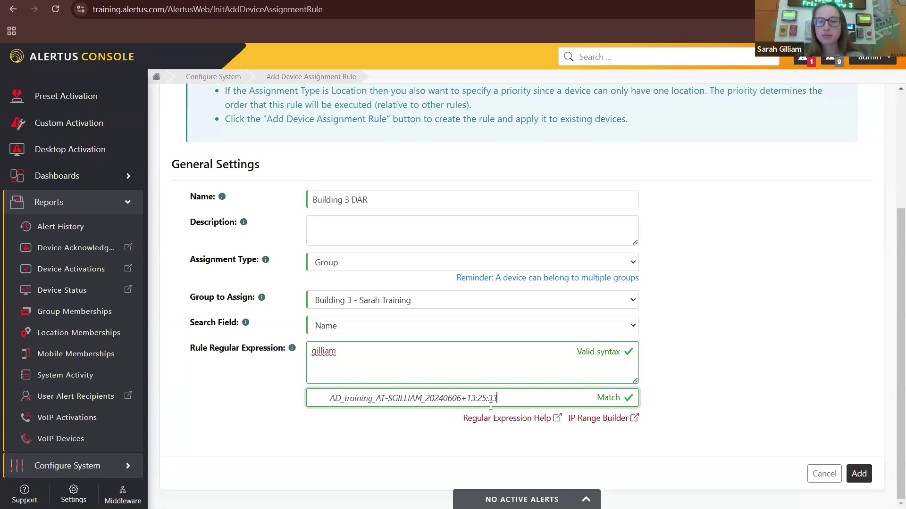
pyautogui.click(861, 478)
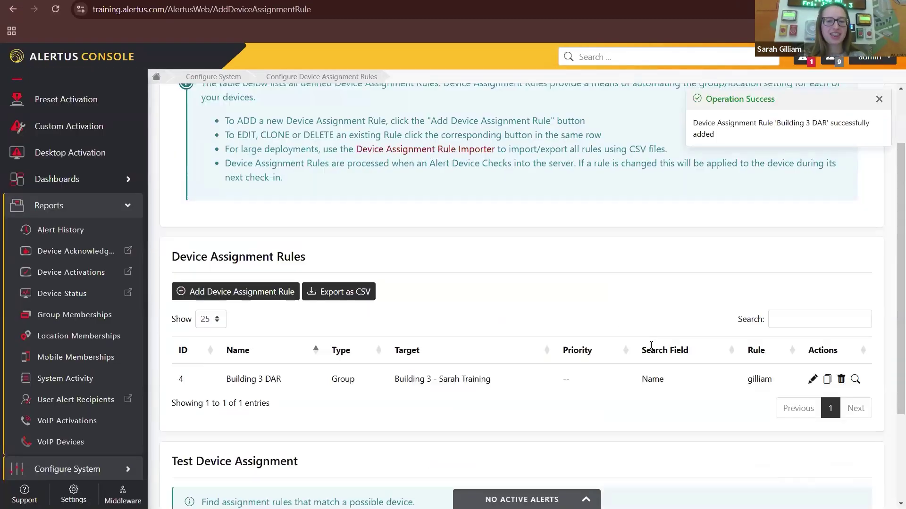
pyautogui.scroll(-1, 651, 345)
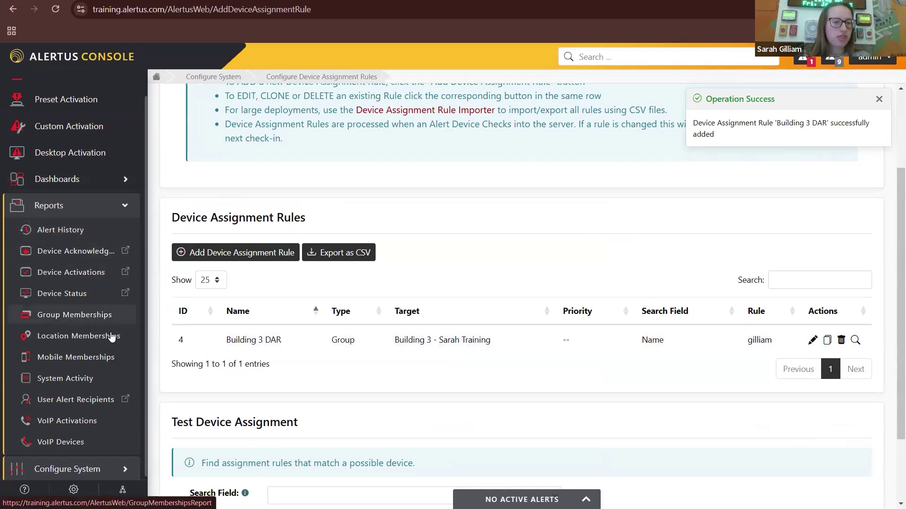
# Open the Building 3 training group for editing from the system configuration and display the devices assigned to it.
pyautogui.scroll(-1, 104, 472)
pyautogui.click(103, 467)
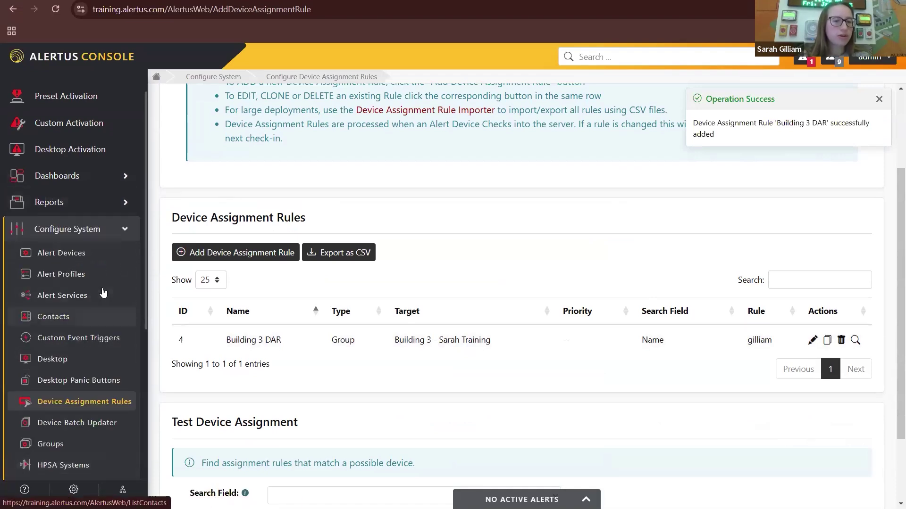
pyautogui.scroll(-2, 86, 383)
pyautogui.click(66, 388)
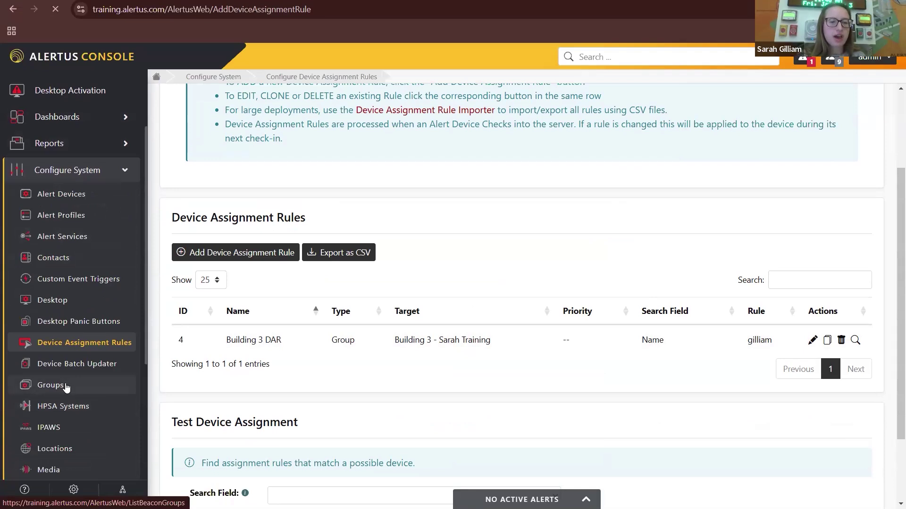
pyautogui.scroll(-6, 593, 325)
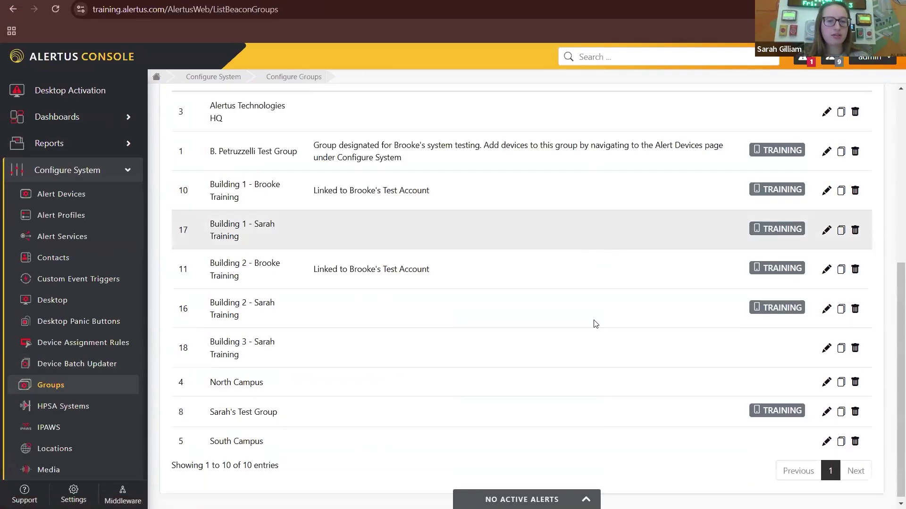
pyautogui.click(826, 344)
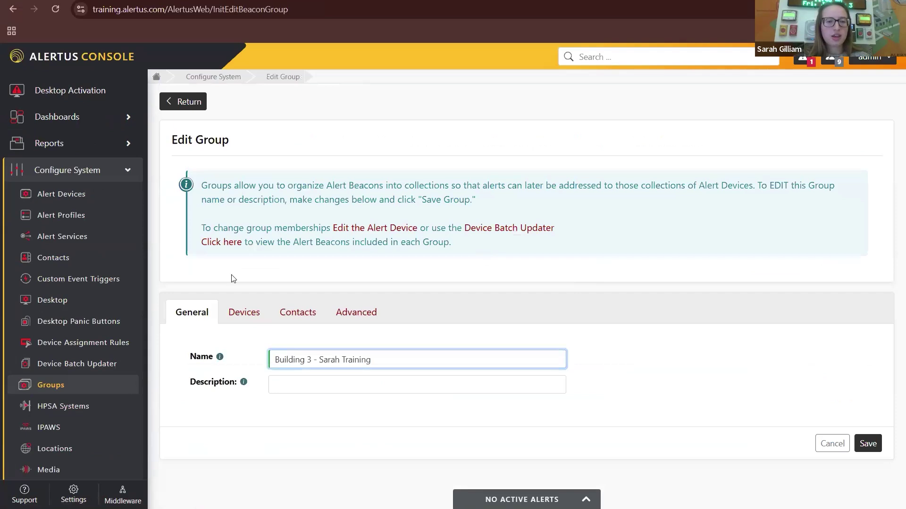
pyautogui.click(239, 312)
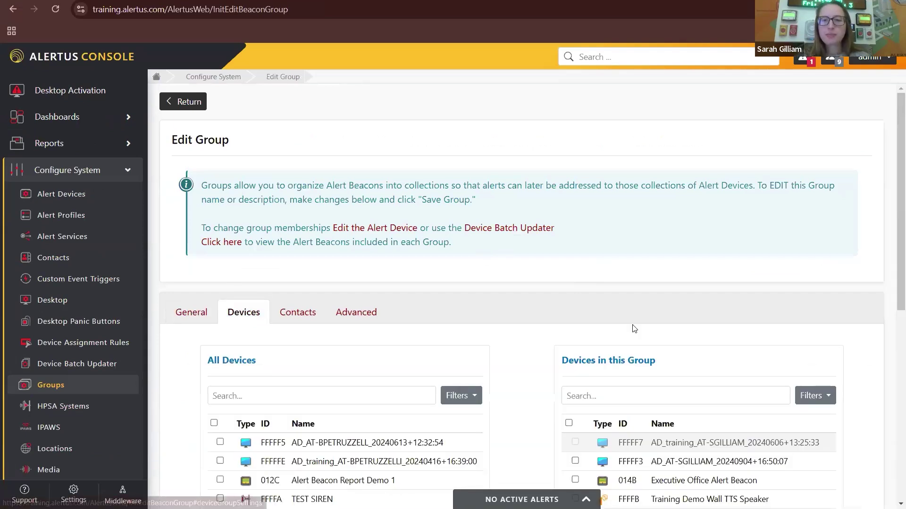
pyautogui.scroll(-5, 641, 328)
# Check the group's desktop devices whose names match the rule, and compare their online status in the Device Status report.
pyautogui.moveTo(712, 201)
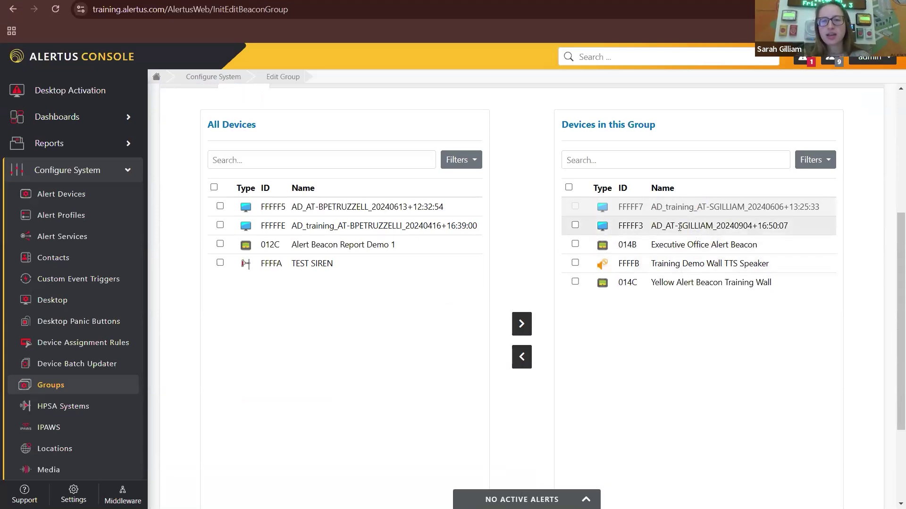
pyautogui.moveTo(680, 227); pyautogui.dragTo(715, 227)
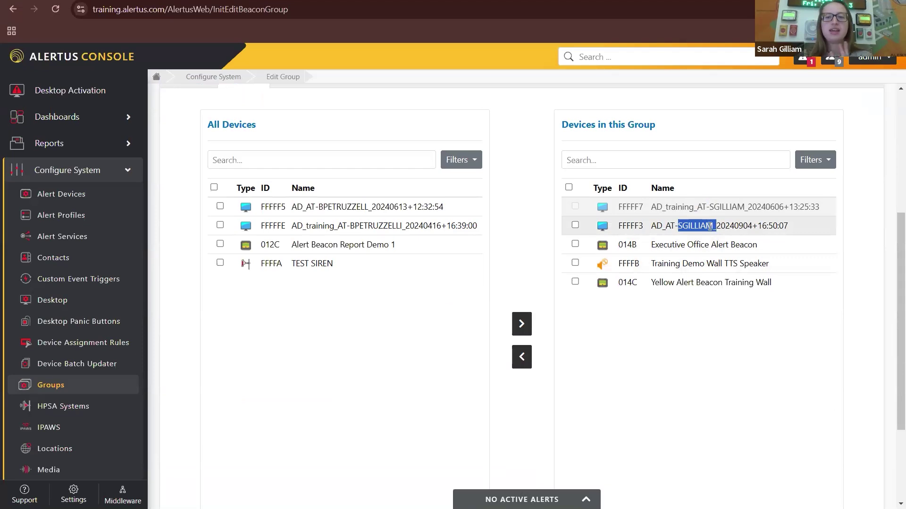
pyautogui.click(701, 373)
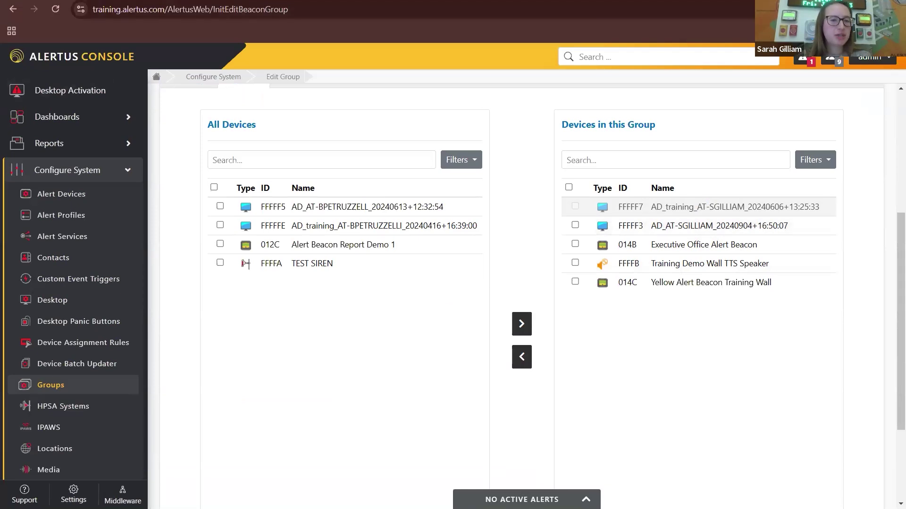
pyautogui.hotkey('ctrl', 'Tab')
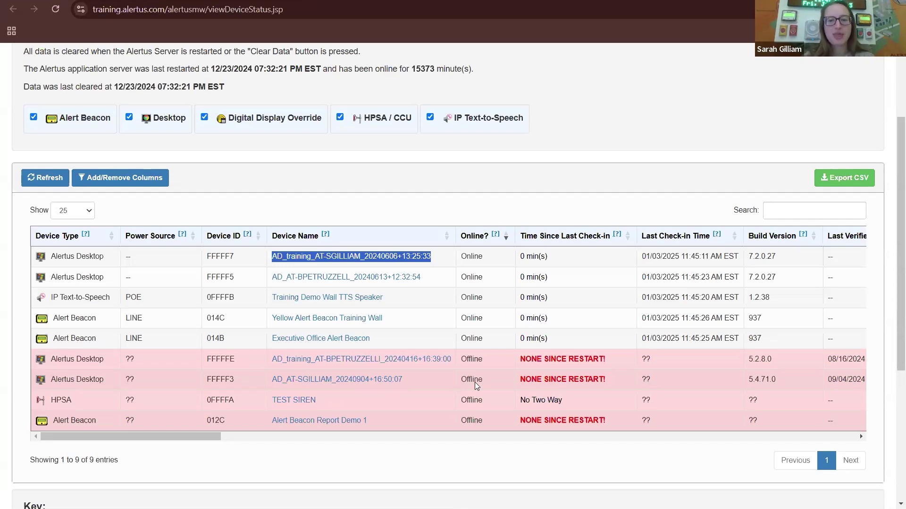
pyautogui.hotkey('alt', 'Tab')
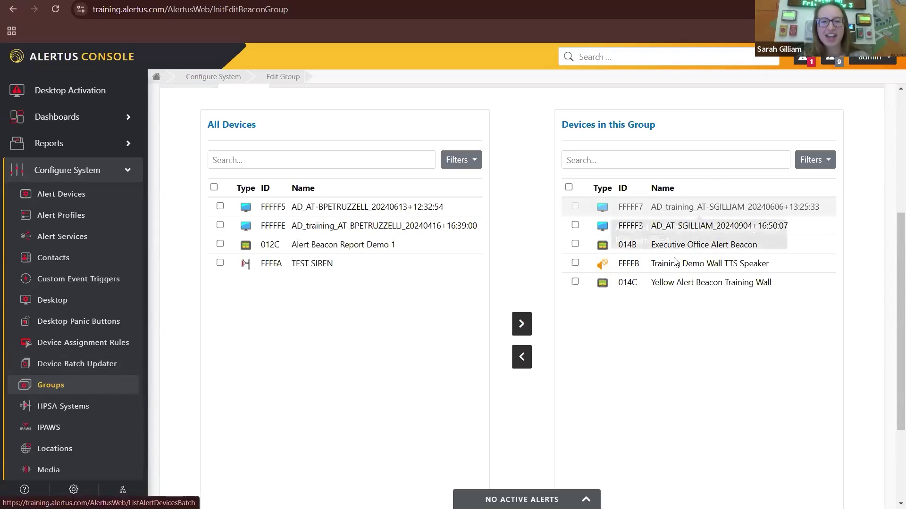
# Return to the list of configured groups and look it over, and open the Preset Alerts configuration.
pyautogui.click(98, 393)
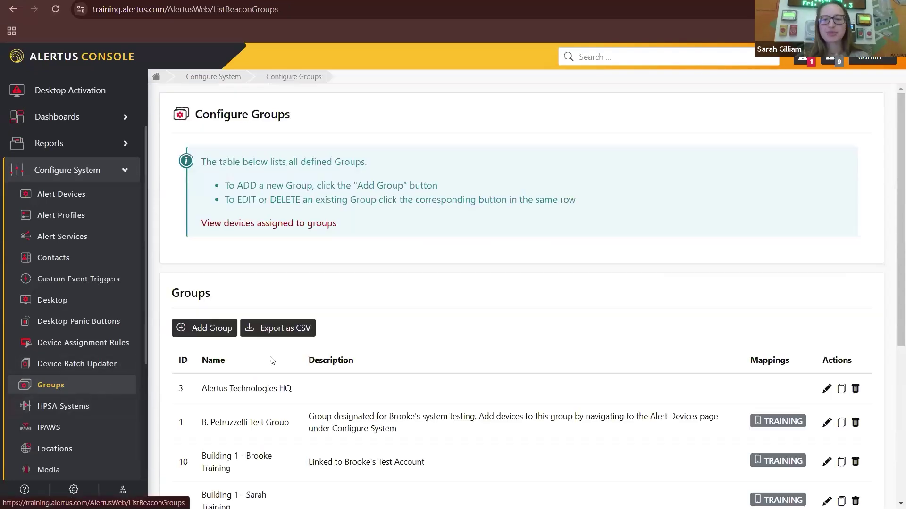
pyautogui.scroll(-3, 513, 386)
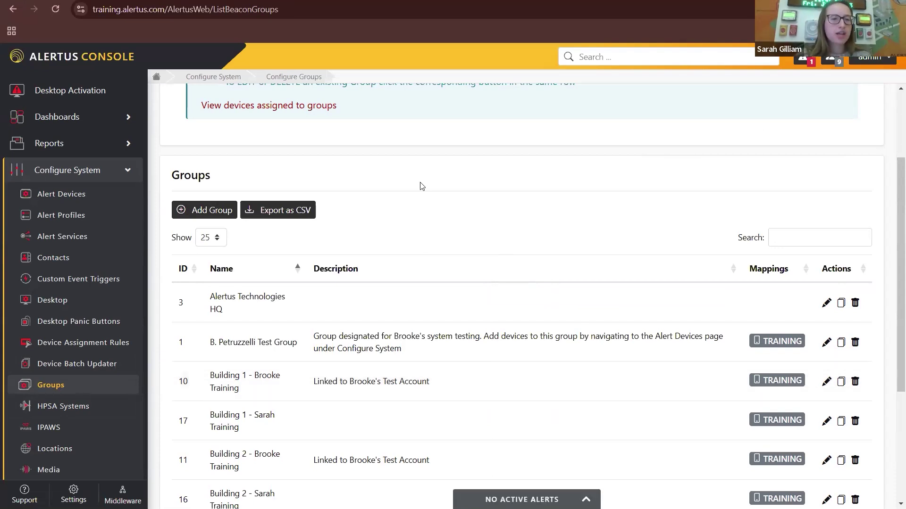
pyautogui.scroll(2, 115, 133)
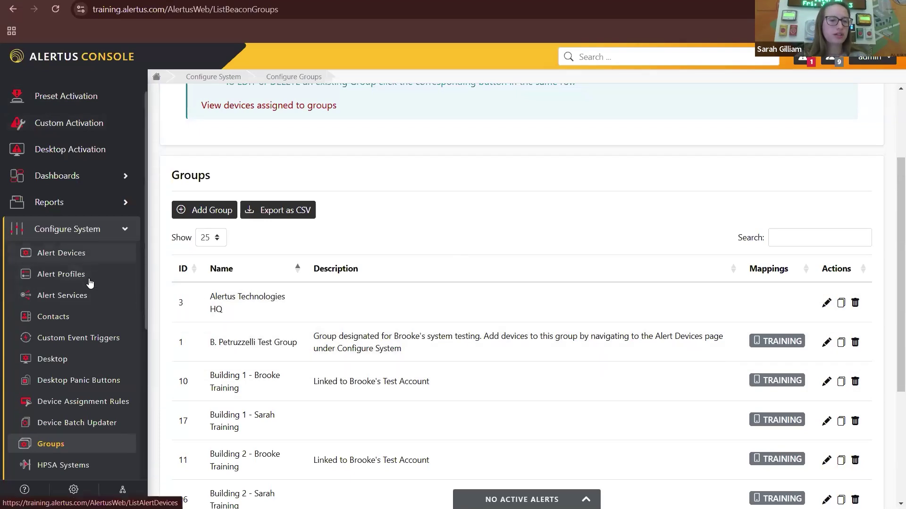
pyautogui.scroll(-3, 90, 282)
pyautogui.scroll(-2, 89, 284)
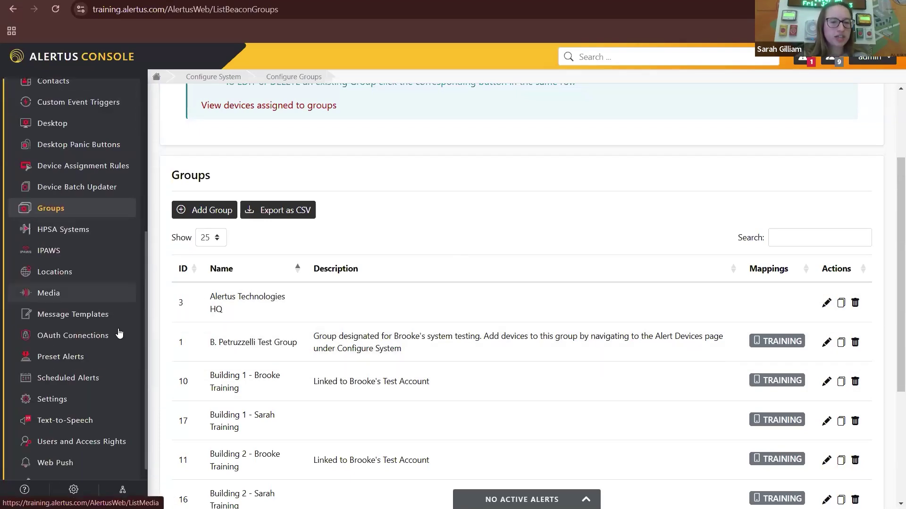
pyautogui.click(71, 361)
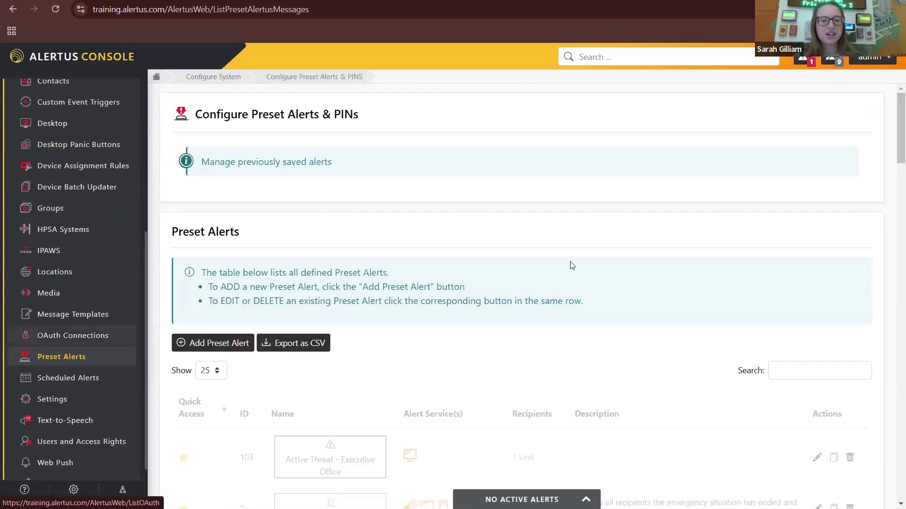
# Browse the preset alerts and check which recipient group the Fire Building 1 preset with ID 46 targets.
pyautogui.scroll(-4, 565, 261)
pyautogui.scroll(-3, 565, 262)
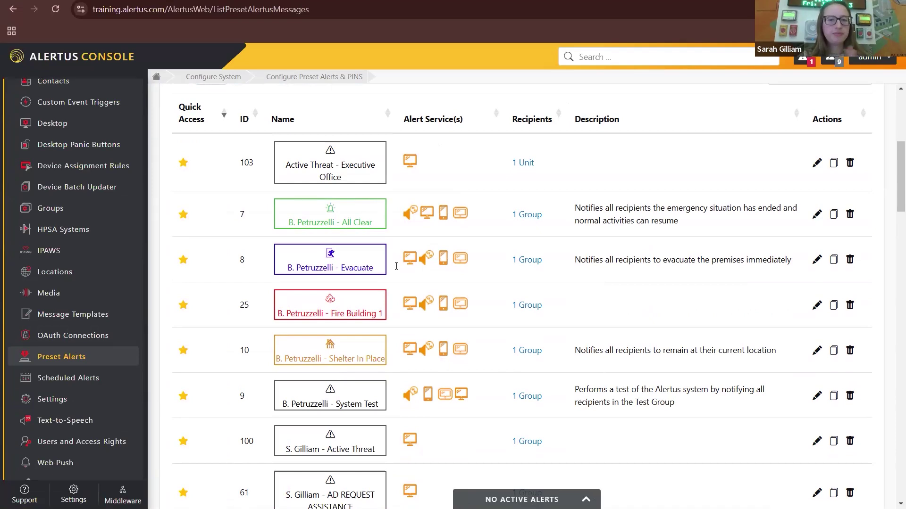
pyautogui.scroll(-3, 350, 228)
pyautogui.scroll(-2, 349, 229)
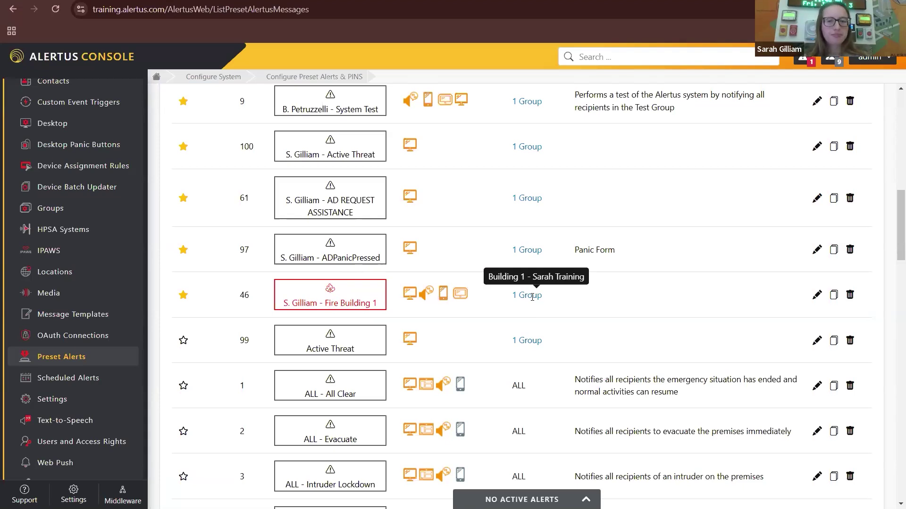
pyautogui.scroll(10, 505, 261)
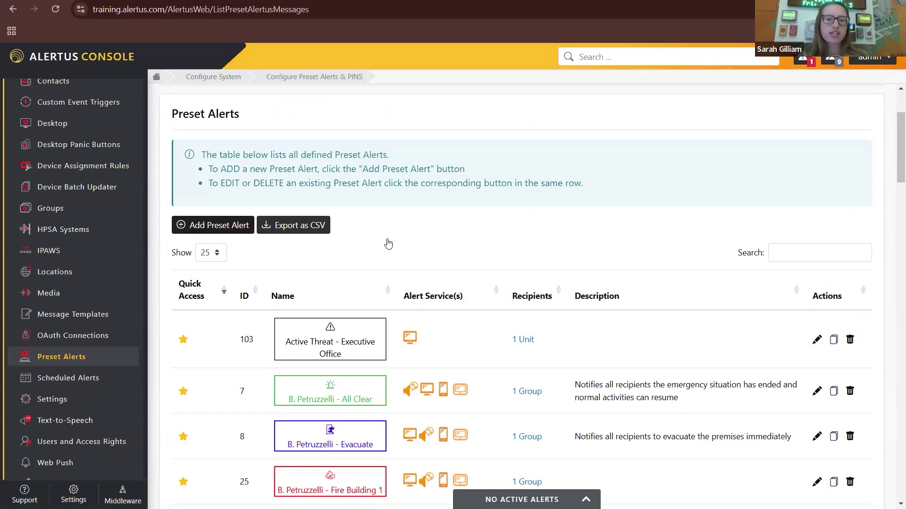
pyautogui.scroll(-8, 575, 236)
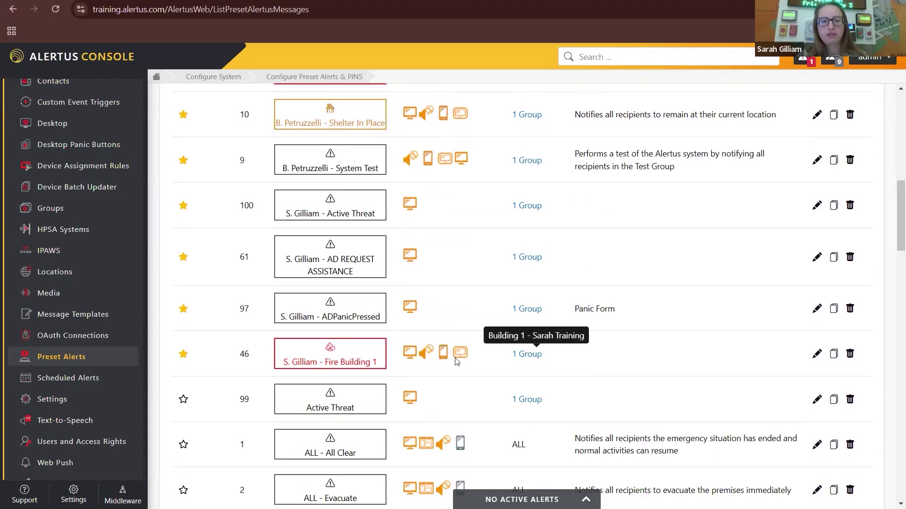
# Clone the Fire Building 1 preset alert with ID 46 and change the copy's name to end in Fire Building 3.
pyautogui.click(833, 355)
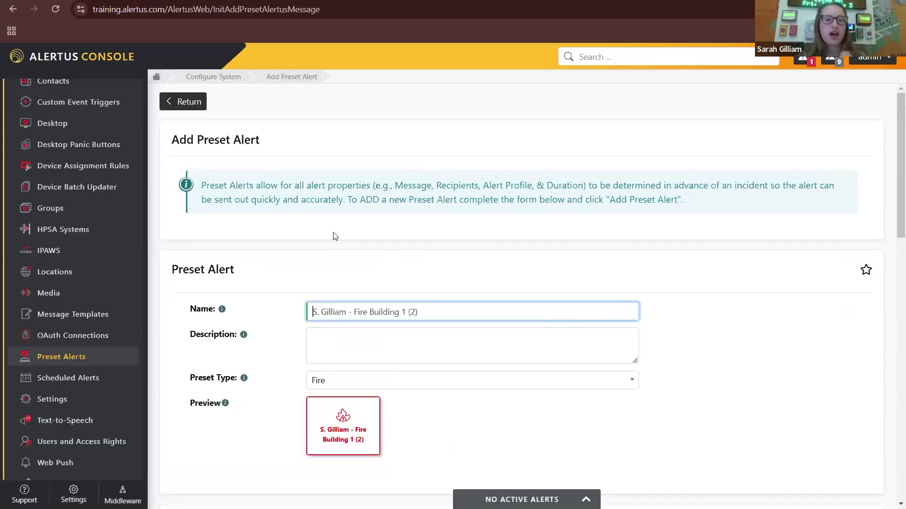
pyautogui.scroll(-2, 335, 236)
pyautogui.moveTo(425, 195); pyautogui.dragTo(402, 196)
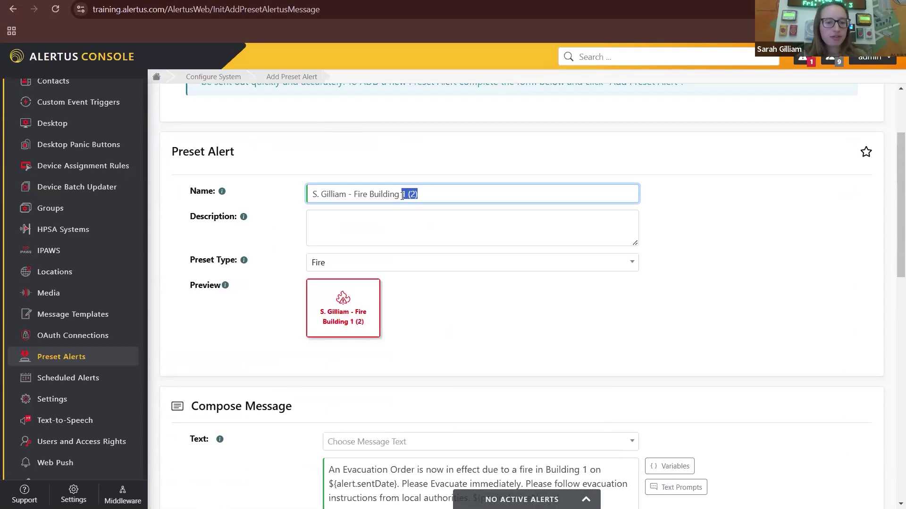
pyautogui.press('BackSpace')
pyautogui.write('3')
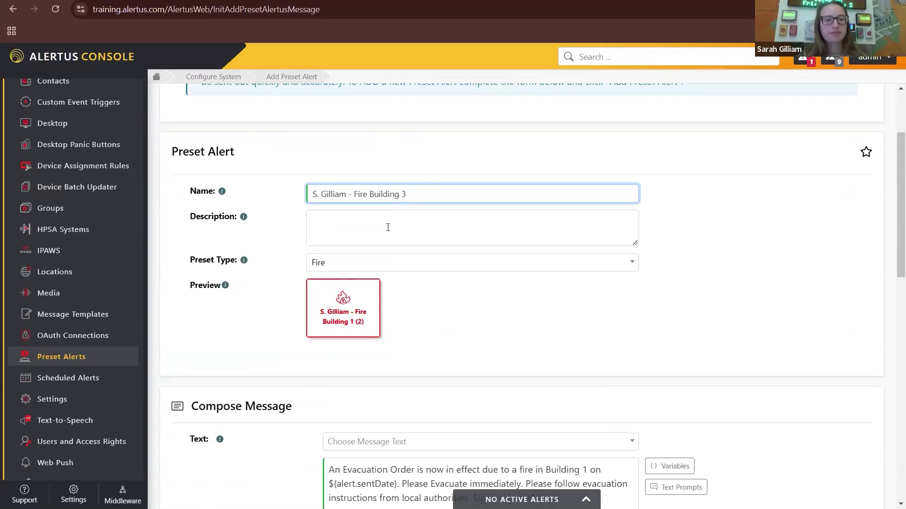
# Look at the empty description field and the available preset types, keeping the type set to Fire.
pyautogui.click(388, 228)
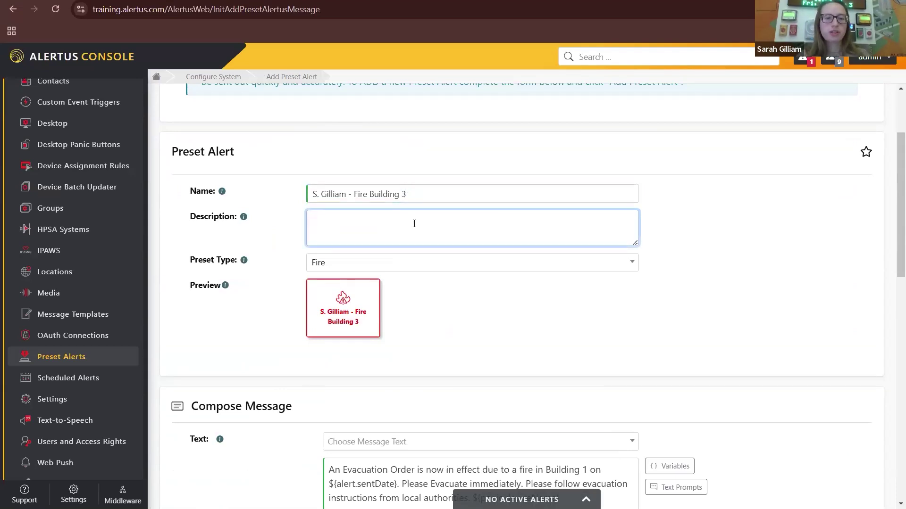
pyautogui.scroll(-1, 387, 217)
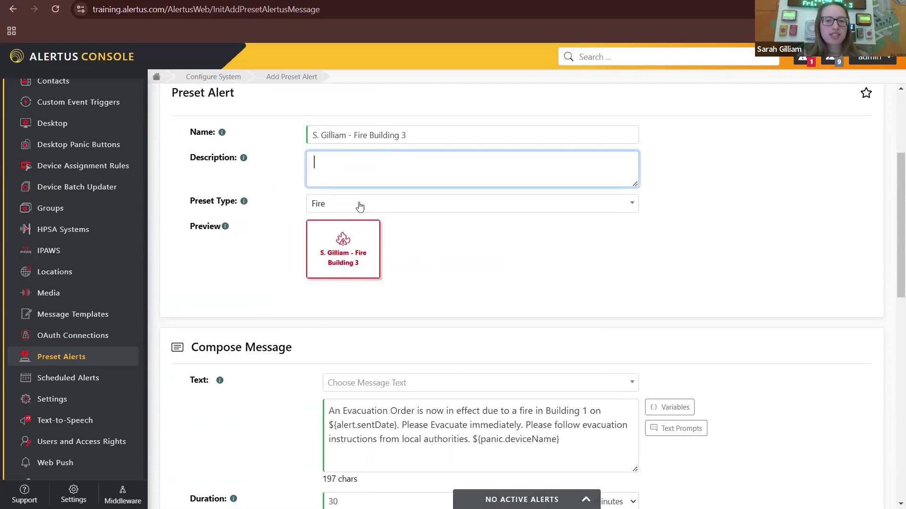
pyautogui.click(382, 211)
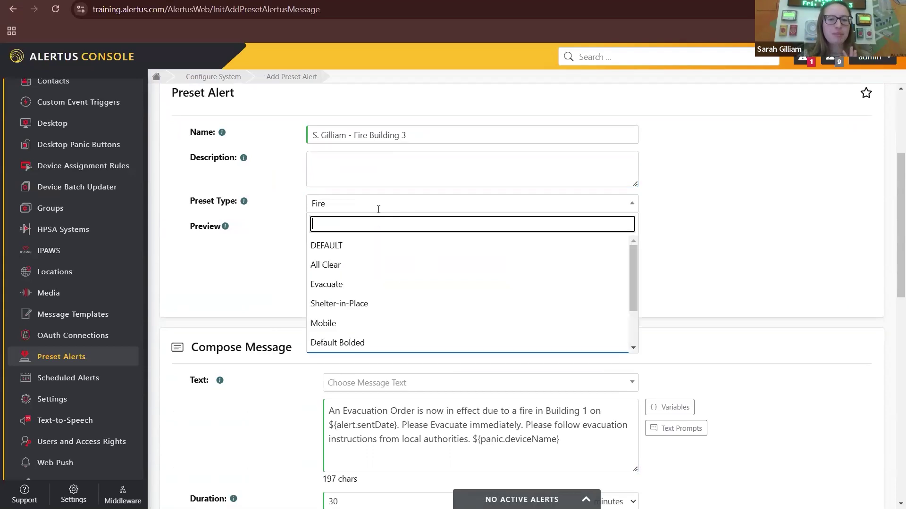
pyautogui.press('Escape')
pyautogui.moveTo(355, 231); pyautogui.dragTo(523, 224)
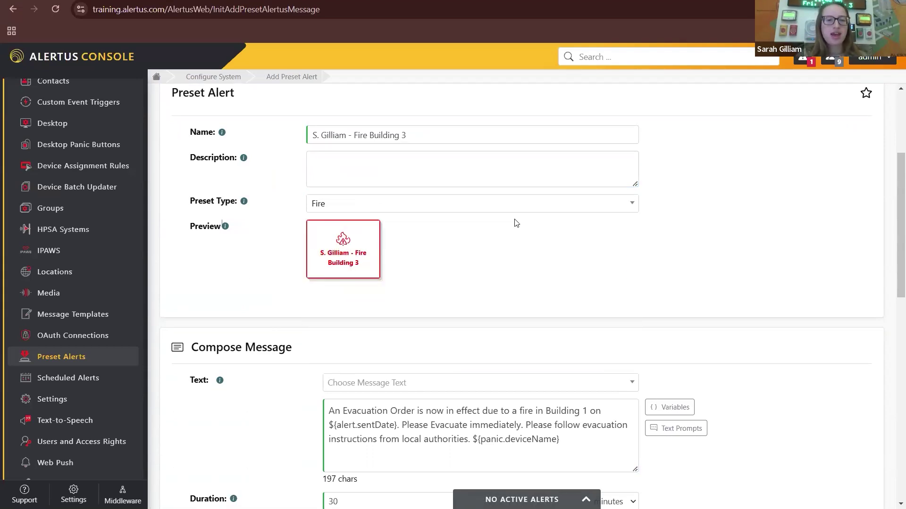
# Change the building number in the evacuation message text to 3.
pyautogui.scroll(-4, 515, 223)
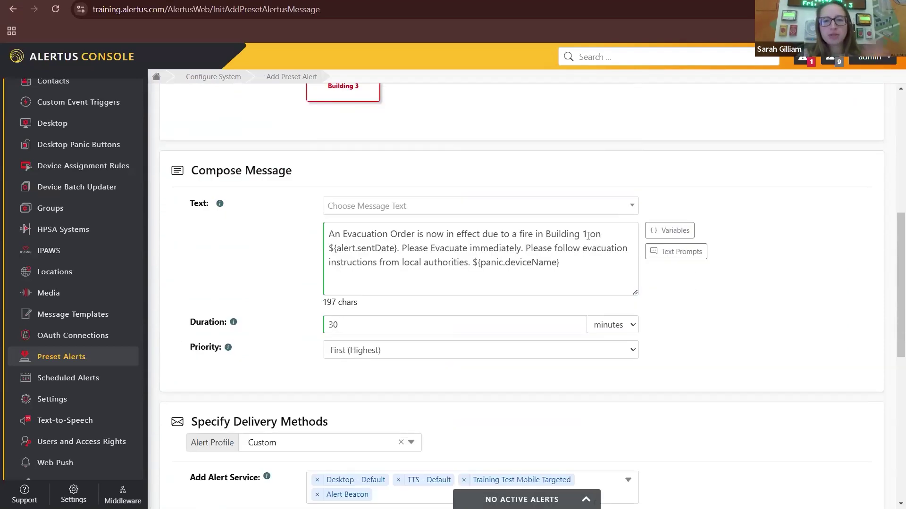
pyautogui.click(587, 235)
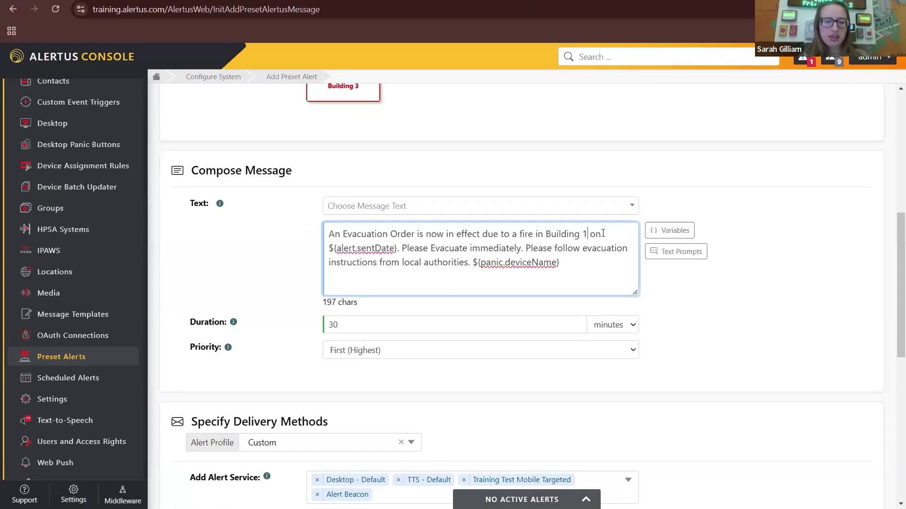
pyautogui.press('BackSpace')
pyautogui.write('3')
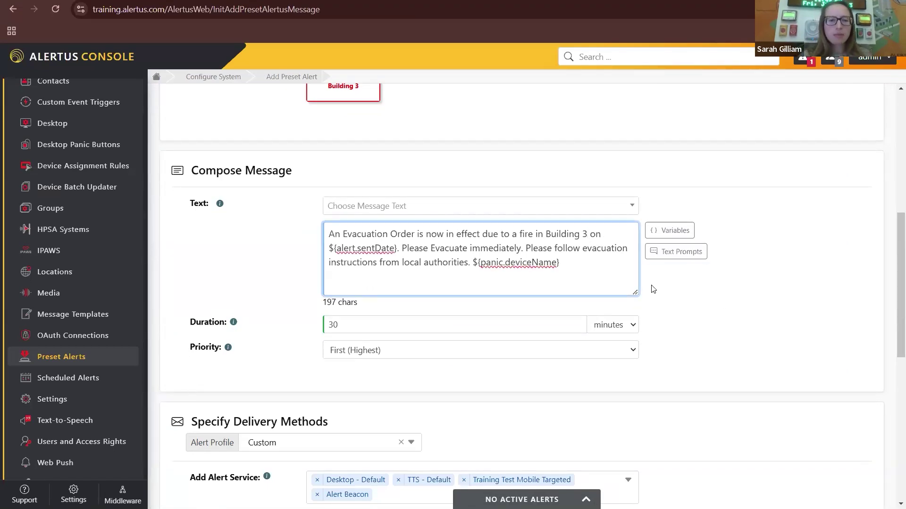
# Look over the duration, priority and delivery methods, and replace the Building 1 recipient group with the Building 3 training group.
pyautogui.scroll(-1, 273, 258)
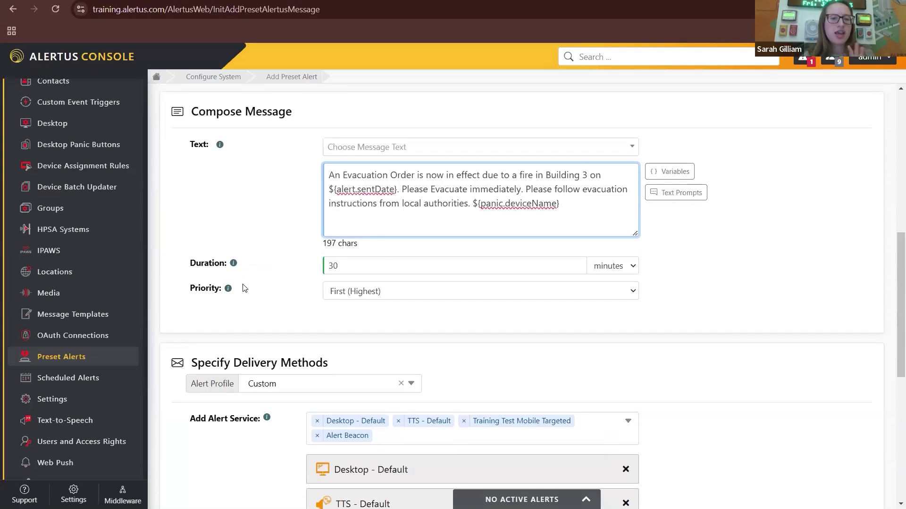
pyautogui.scroll(-3, 489, 335)
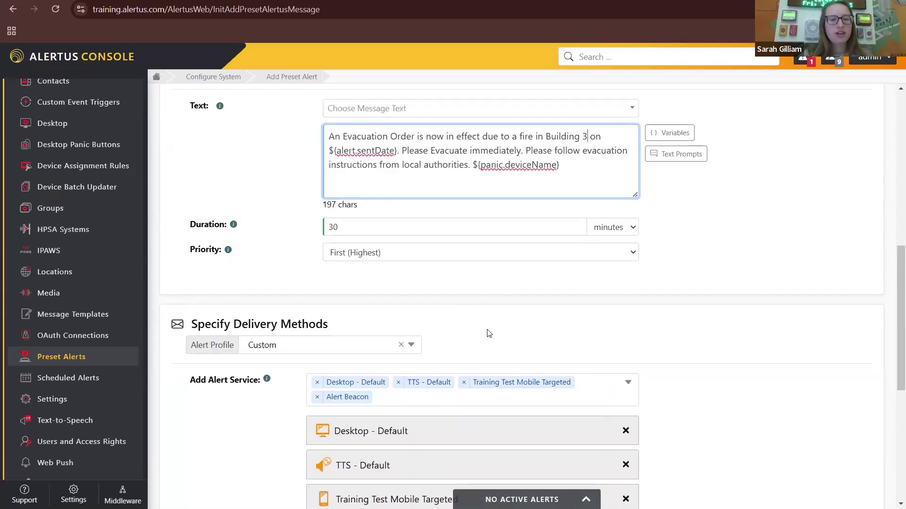
pyautogui.scroll(-1, 492, 431)
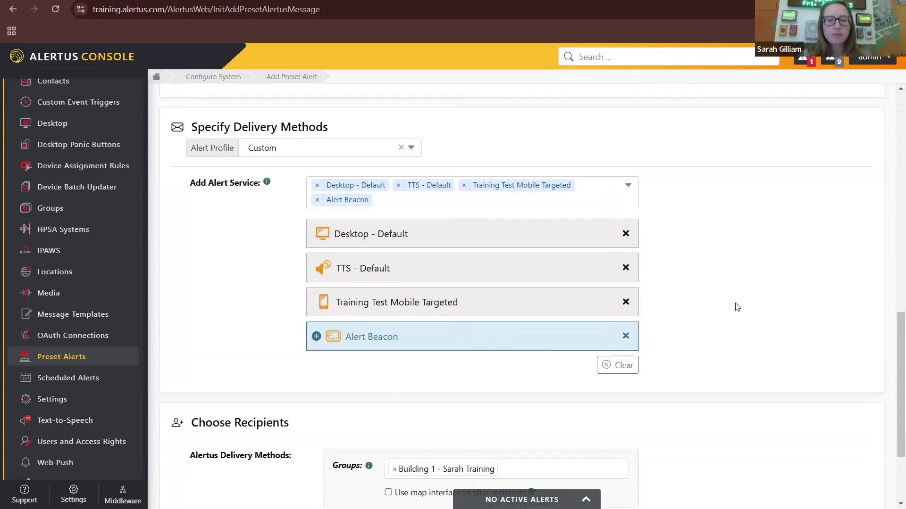
pyautogui.scroll(-2, 736, 306)
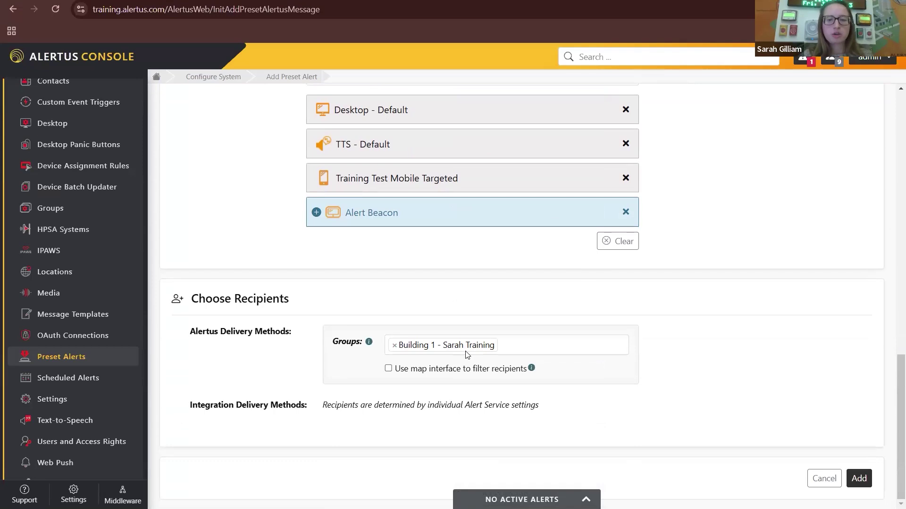
pyautogui.click(395, 346)
pyautogui.scroll(-1, 521, 420)
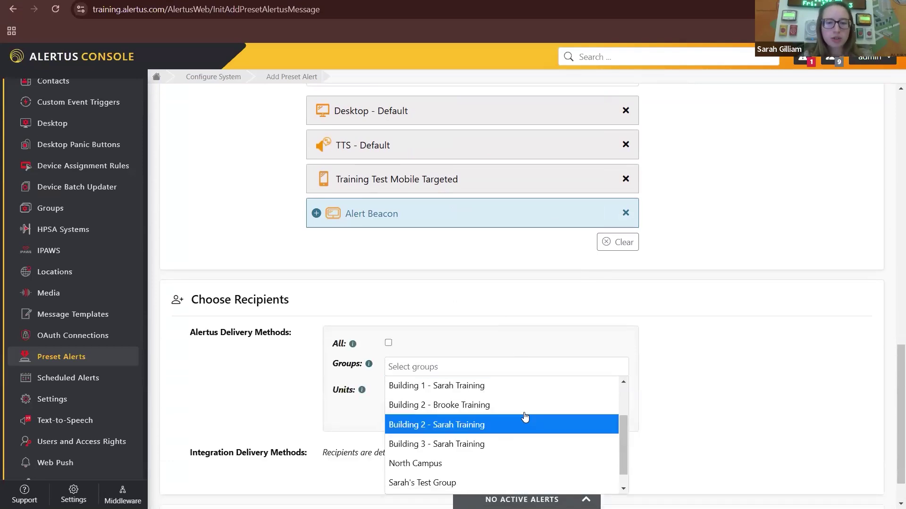
pyautogui.click(499, 451)
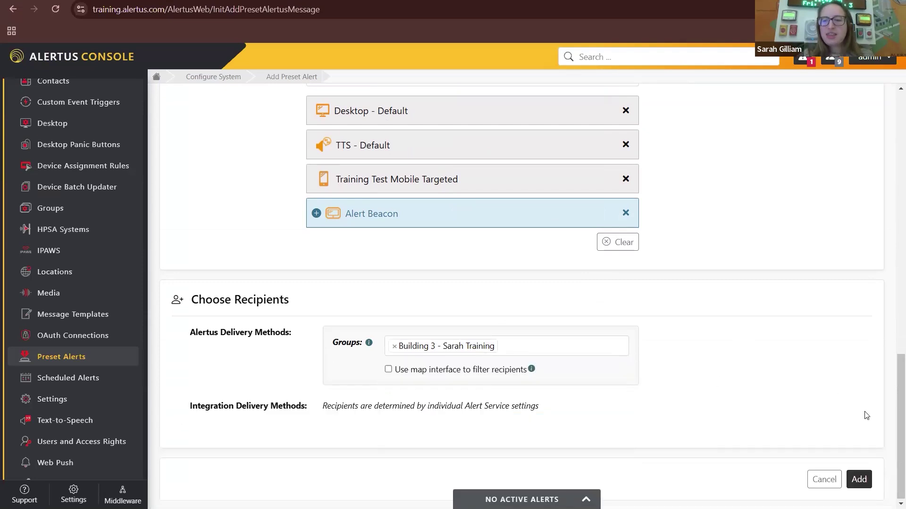
# Save the cloned preset alert and mark the Fire Building 3 preset in the preset alerts list for quick access.
pyautogui.click(859, 480)
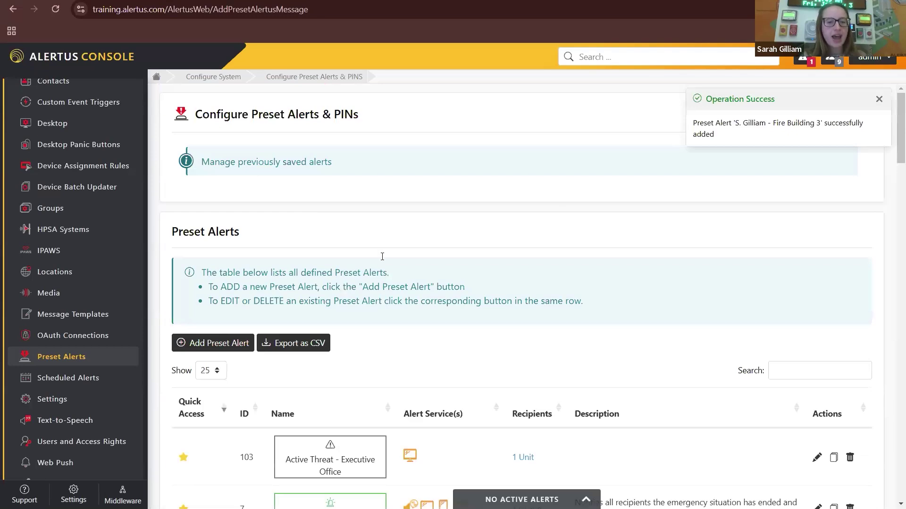
pyautogui.scroll(-10, 562, 387)
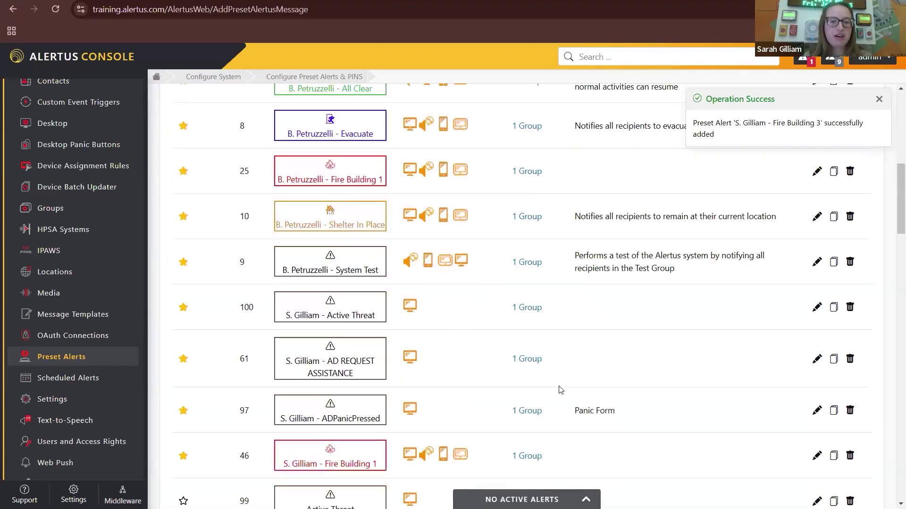
pyautogui.scroll(-4, 563, 389)
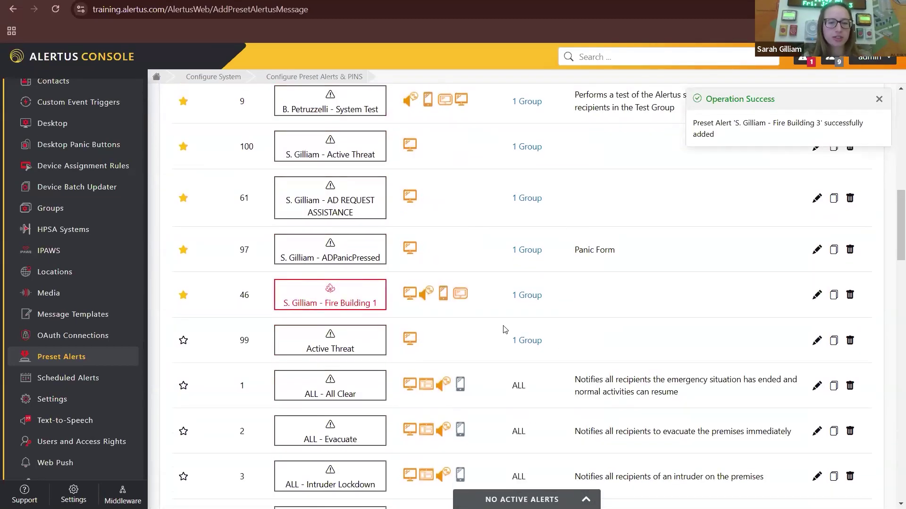
pyautogui.scroll(-15, 507, 325)
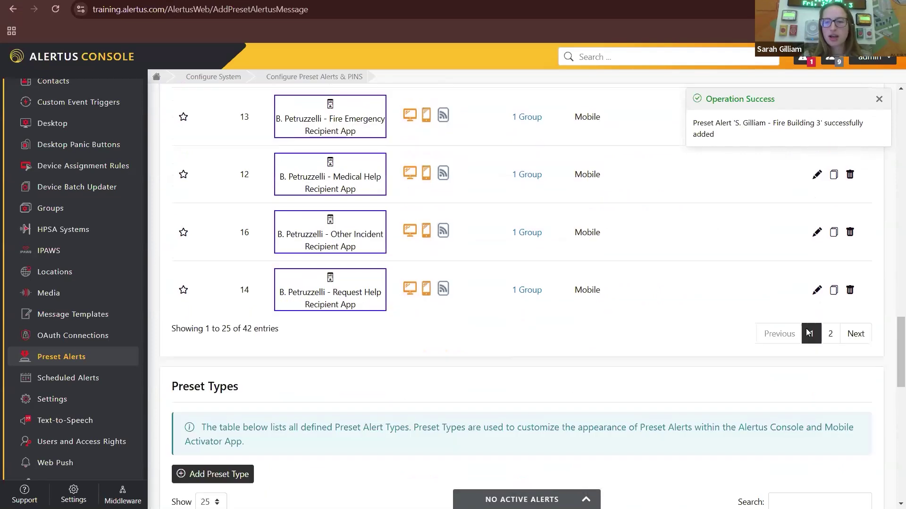
pyautogui.click(831, 334)
pyautogui.scroll(9, 486, 227)
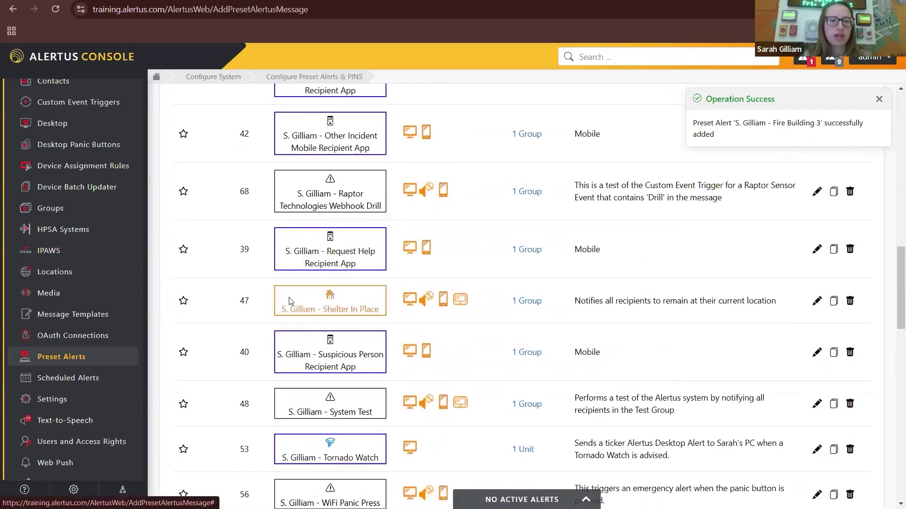
pyautogui.scroll(4, 305, 310)
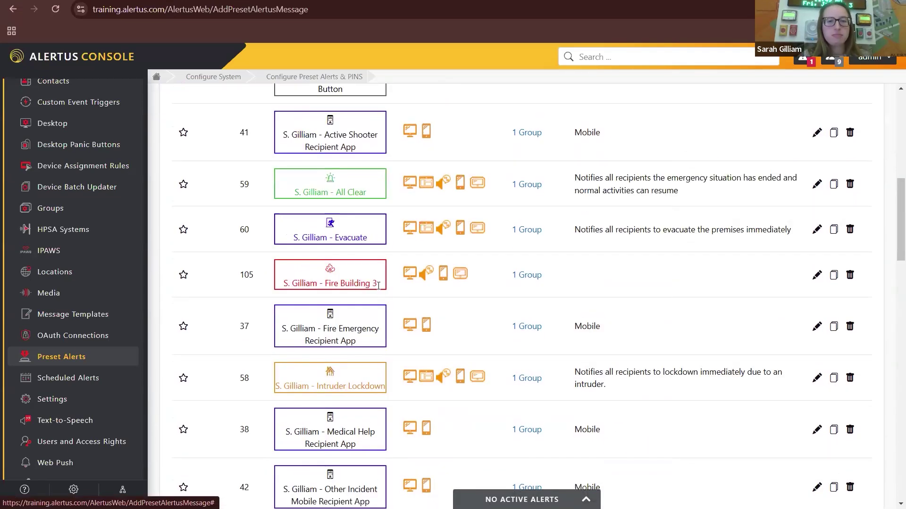
pyautogui.moveTo(534, 274)
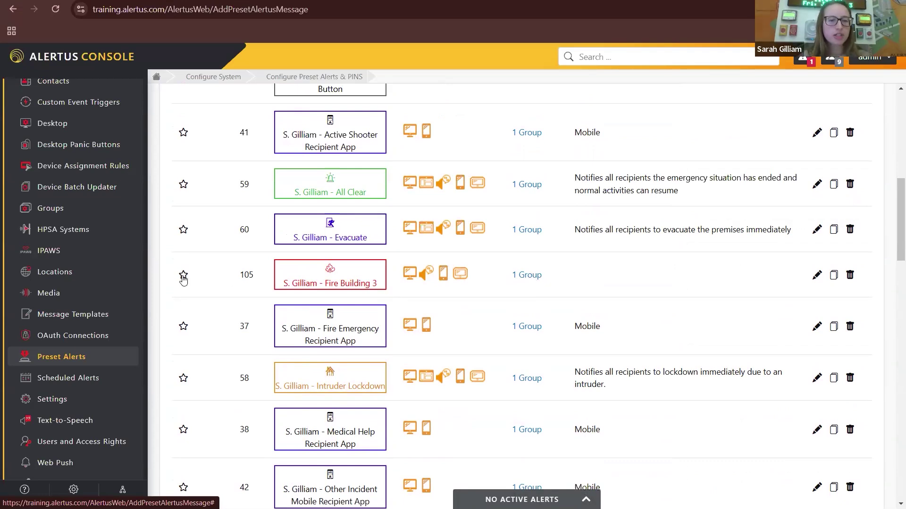
pyautogui.click(184, 276)
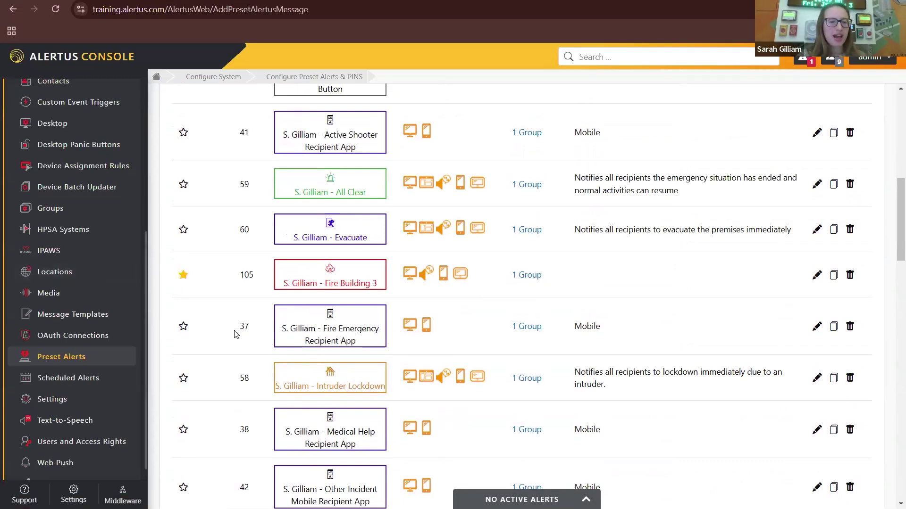
# Select the Fire Building 3 preset from the quick access alerts for preset activation and continue to the confirmation.
pyautogui.scroll(4, 112, 361)
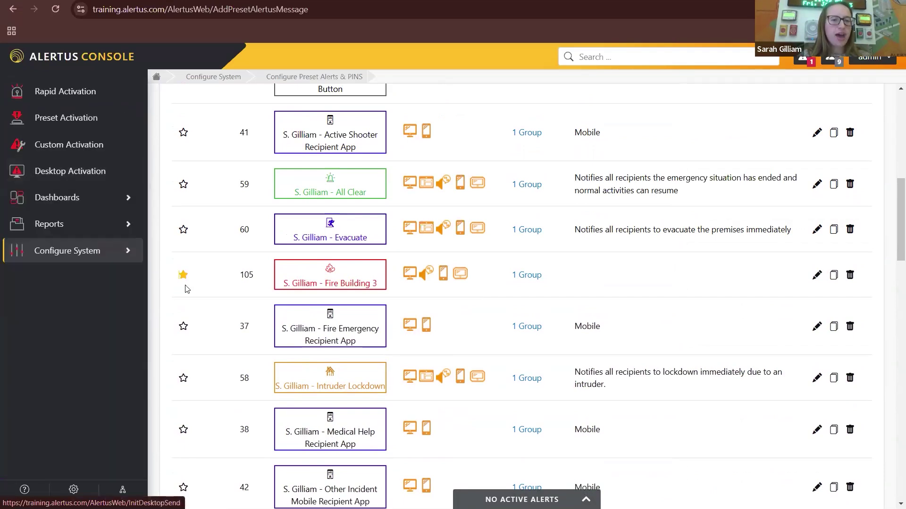
pyautogui.click(61, 119)
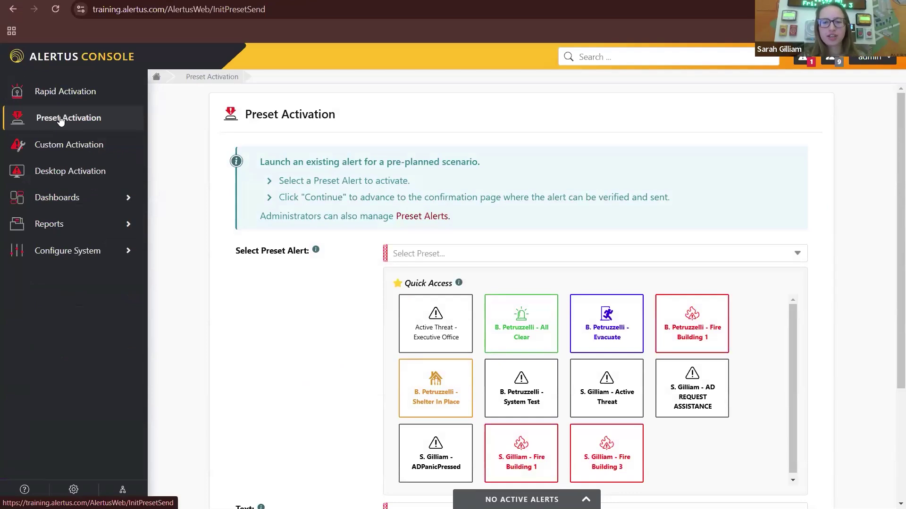
pyautogui.scroll(-2, 719, 242)
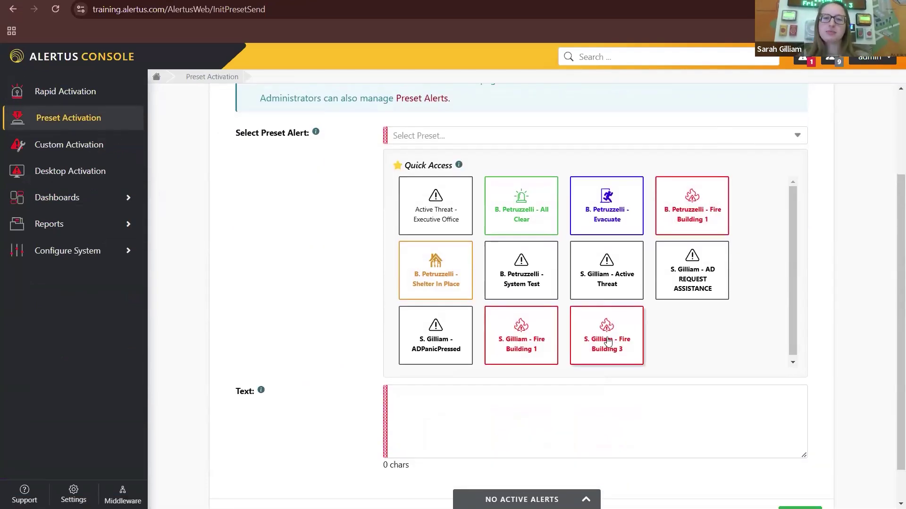
pyautogui.click(607, 342)
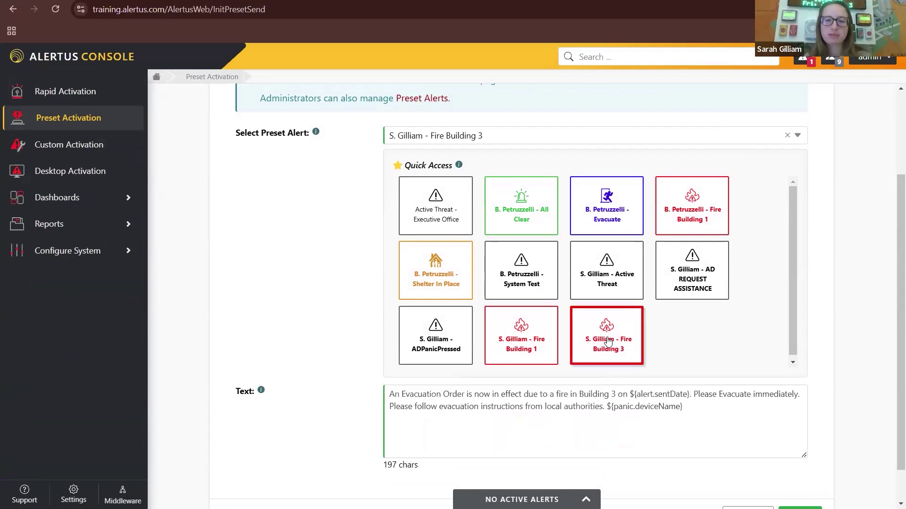
pyautogui.scroll(-1, 858, 392)
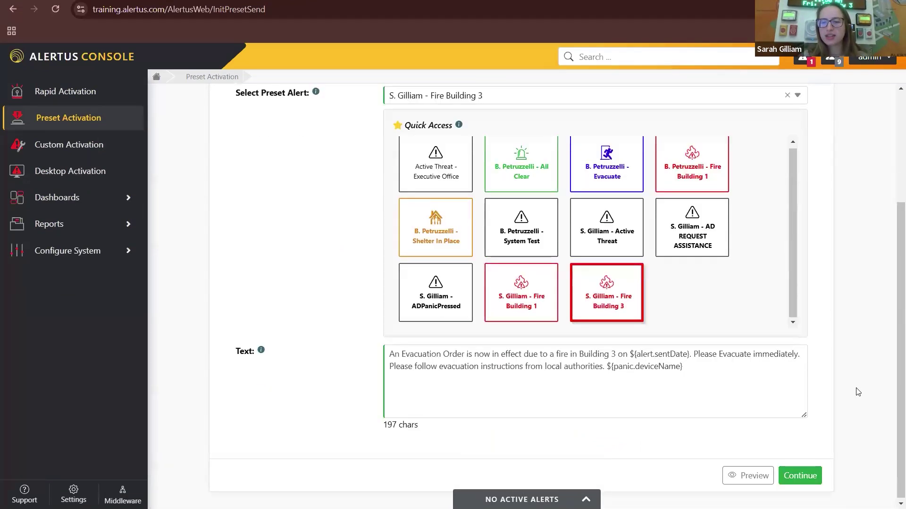
pyautogui.click(800, 474)
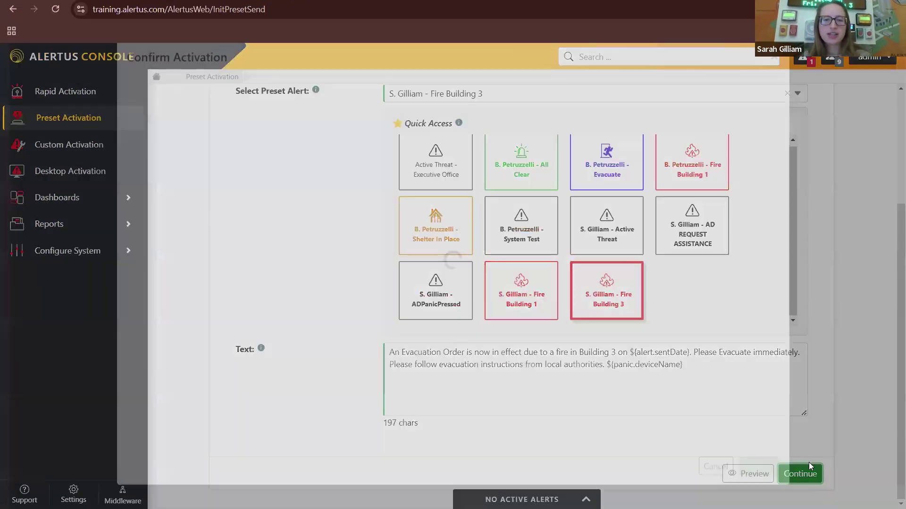
# Check the alert's recipient group and devices, send the alert, and acknowledge the full-screen desktop notification.
pyautogui.scroll(-2, 487, 274)
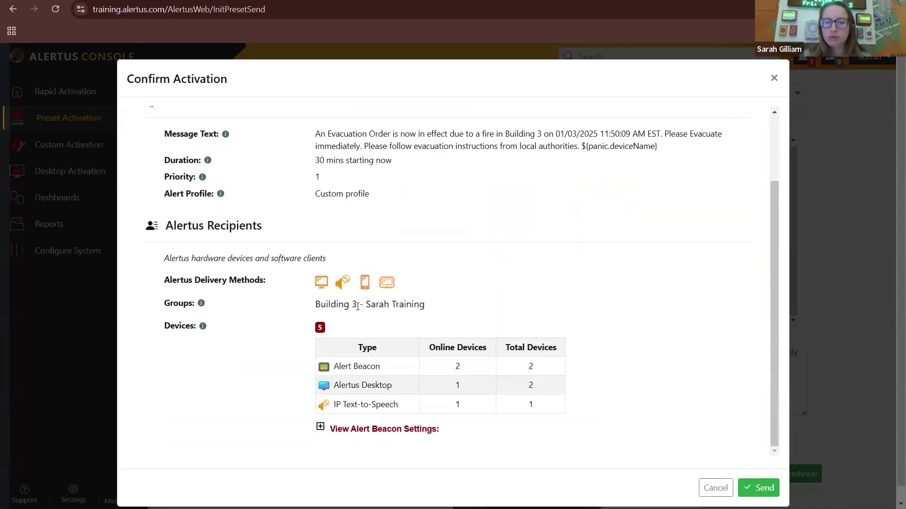
pyautogui.scroll(-1, 590, 377)
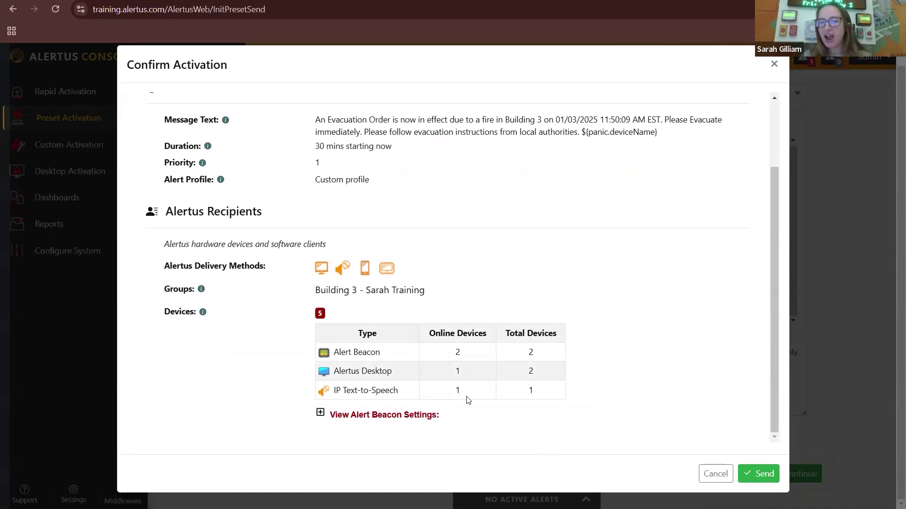
pyautogui.click(765, 475)
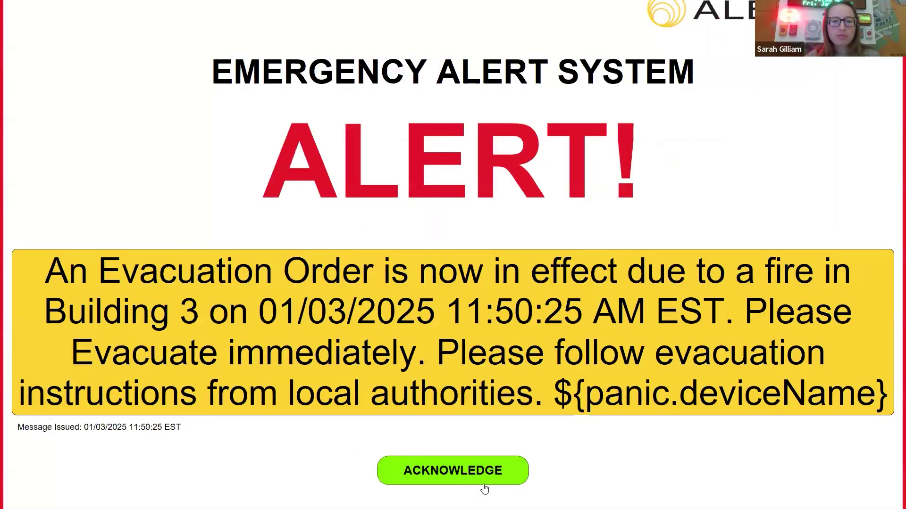
pyautogui.click(491, 476)
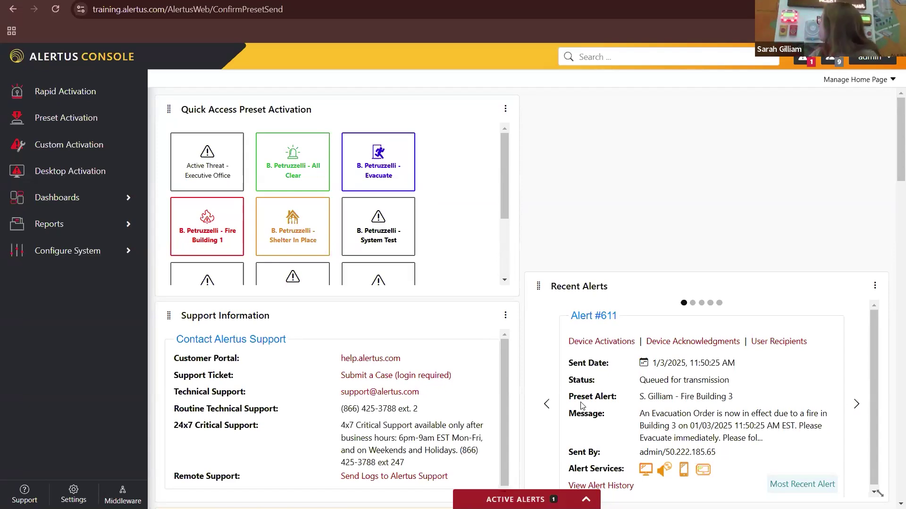
# Cancel the active Building 3 evacuation alert and confirm the cancellation.
pyautogui.click(568, 501)
pyautogui.click(315, 492)
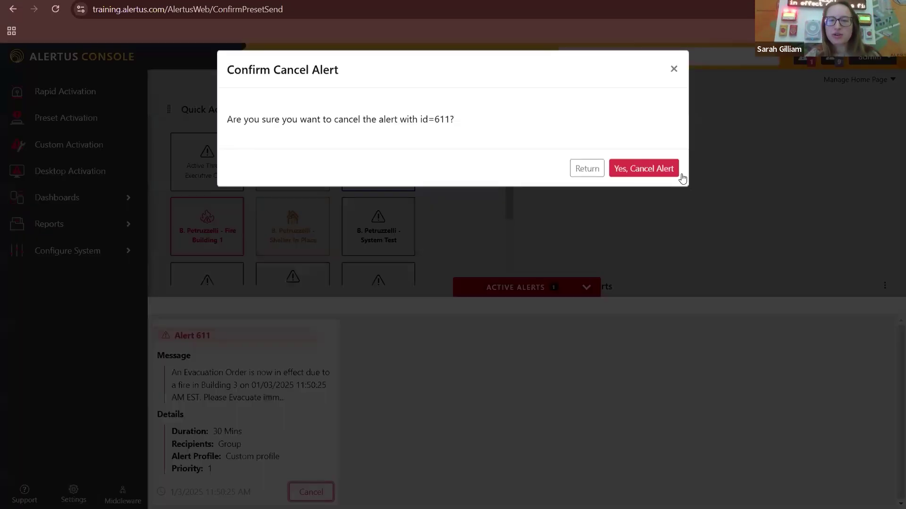
pyautogui.click(674, 171)
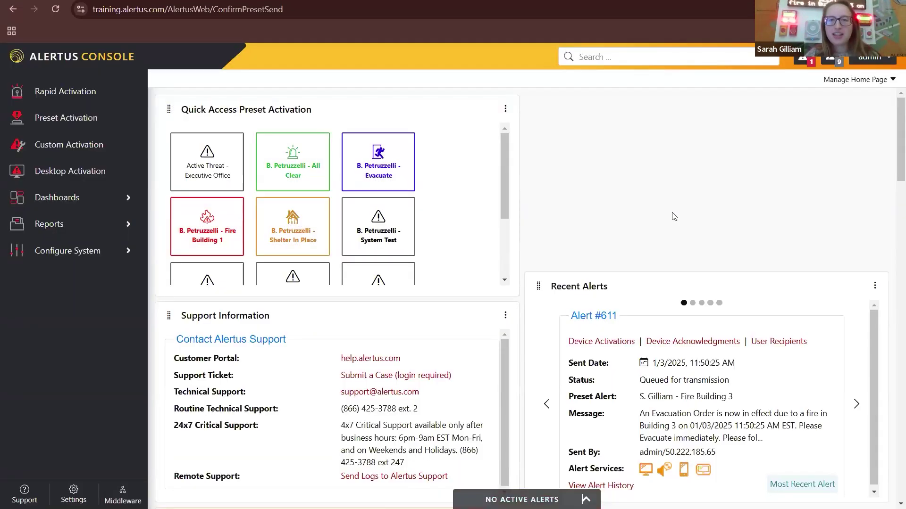